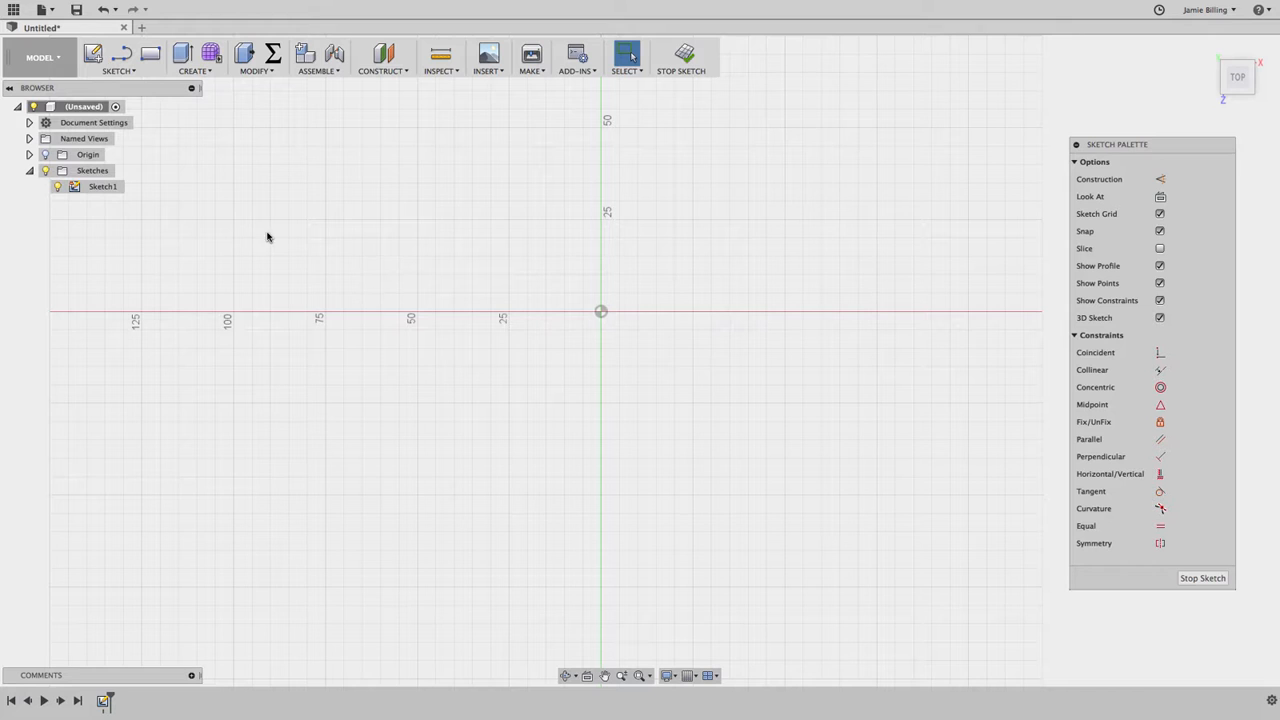
Step: Sketch a vertical line about 50 mm long from the origin straight down along the vertical axis
click(115, 72)
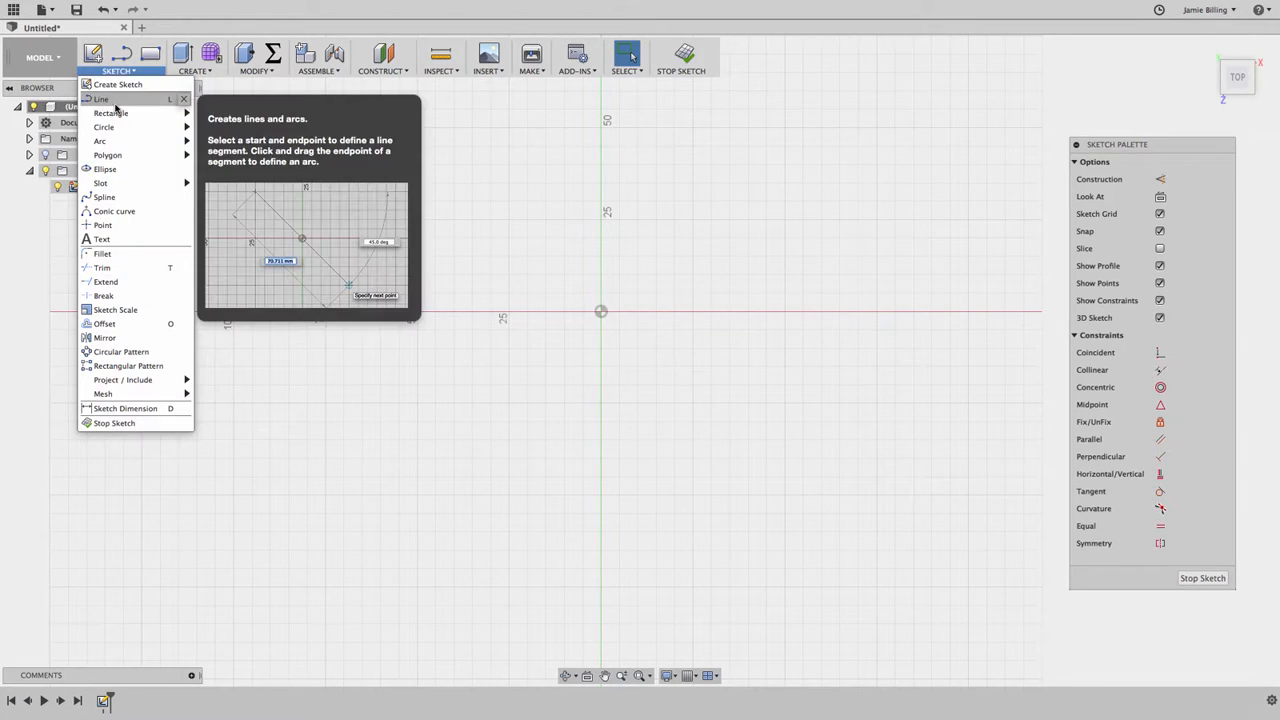
click(102, 99)
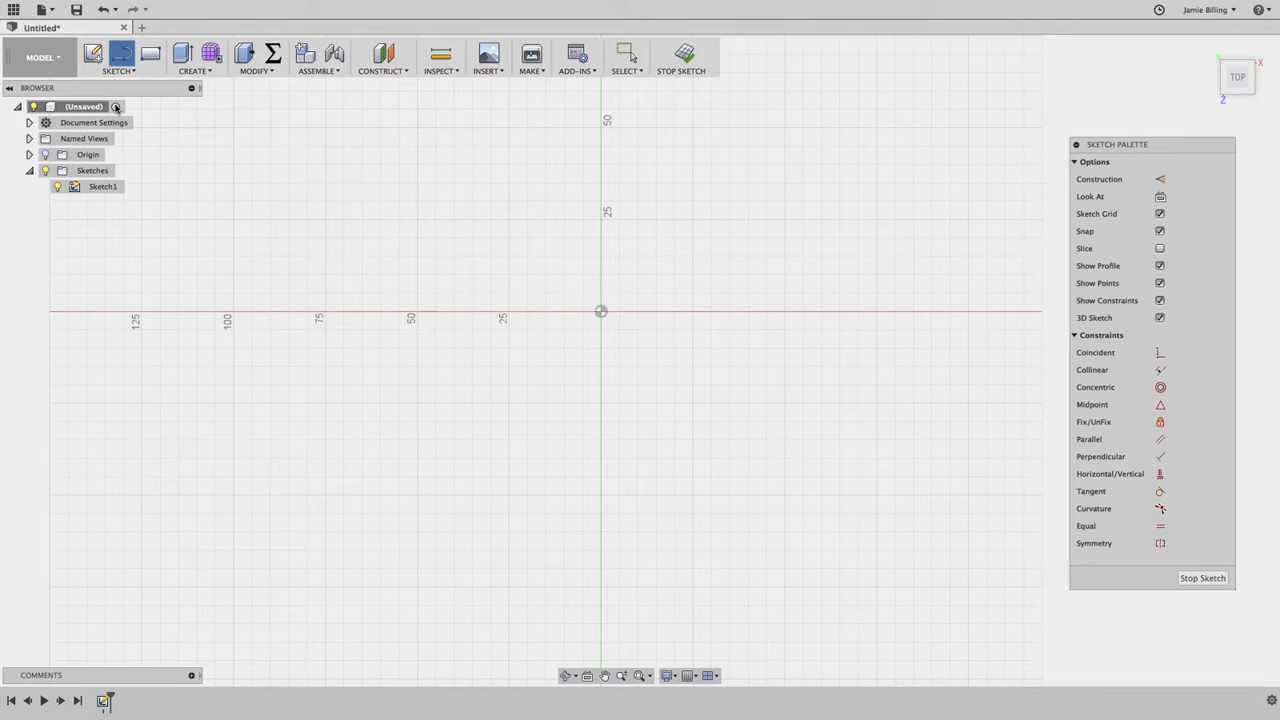
click(600, 313)
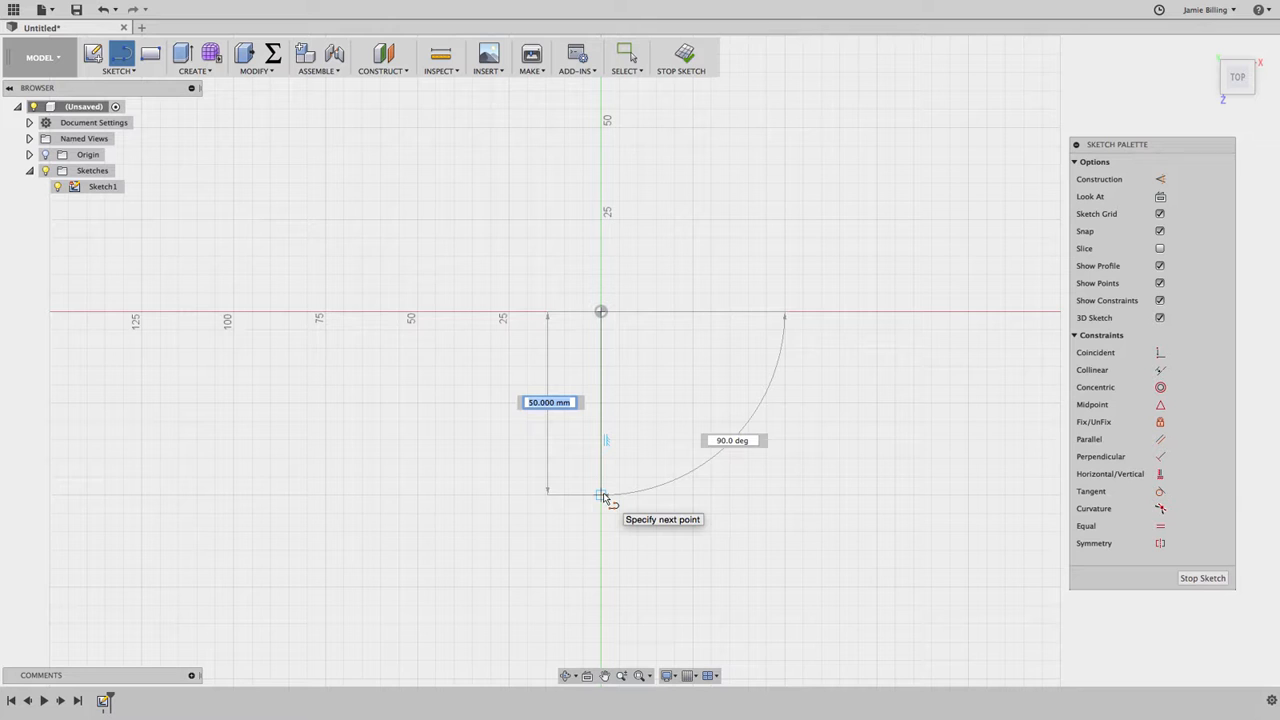
click(602, 496)
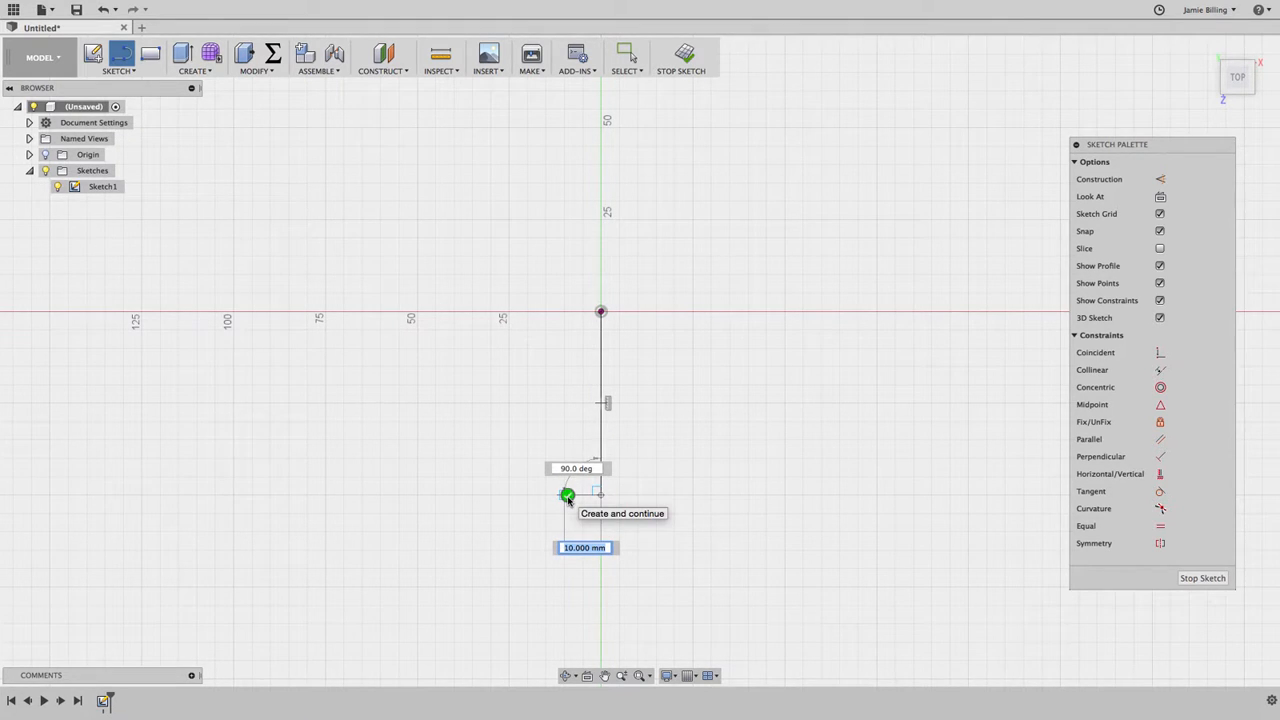
click(567, 496)
scroll(568, 502, left, 4)
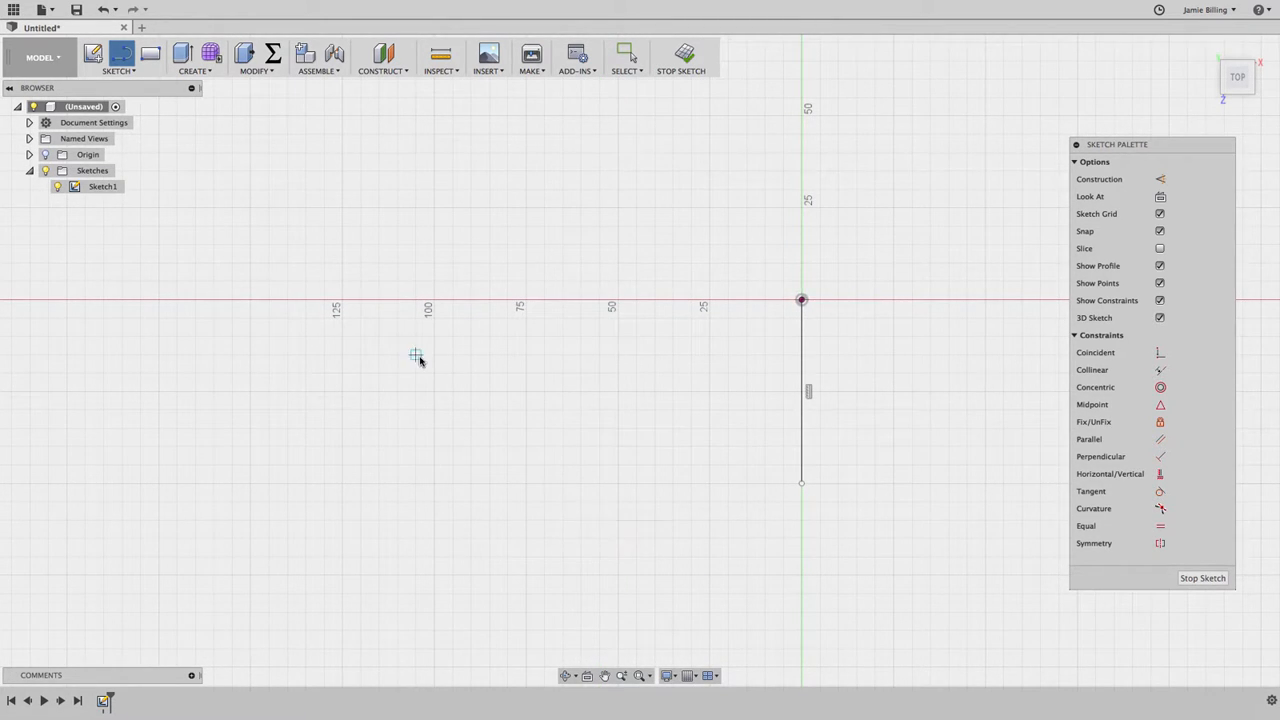
Step: Draw a second line starting on the horizontal axis 25 mm left of the origin, 50 mm long downward at 90 degrees
click(120, 72)
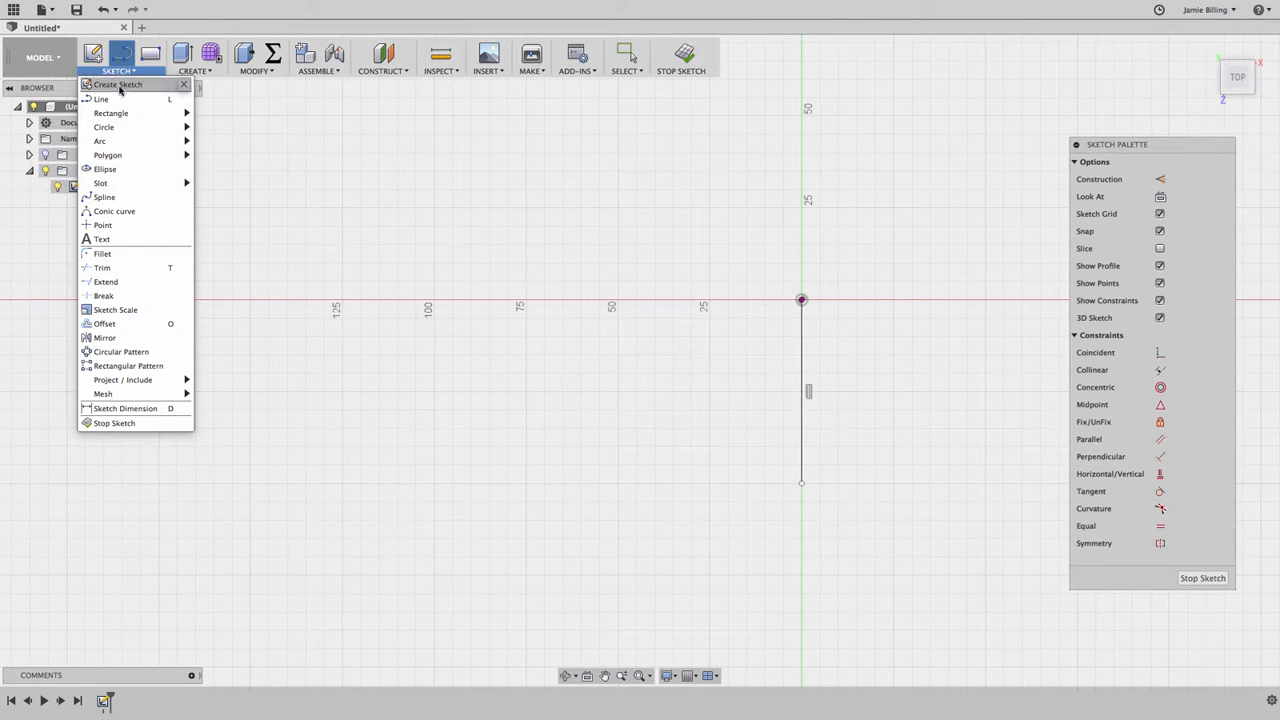
click(105, 99)
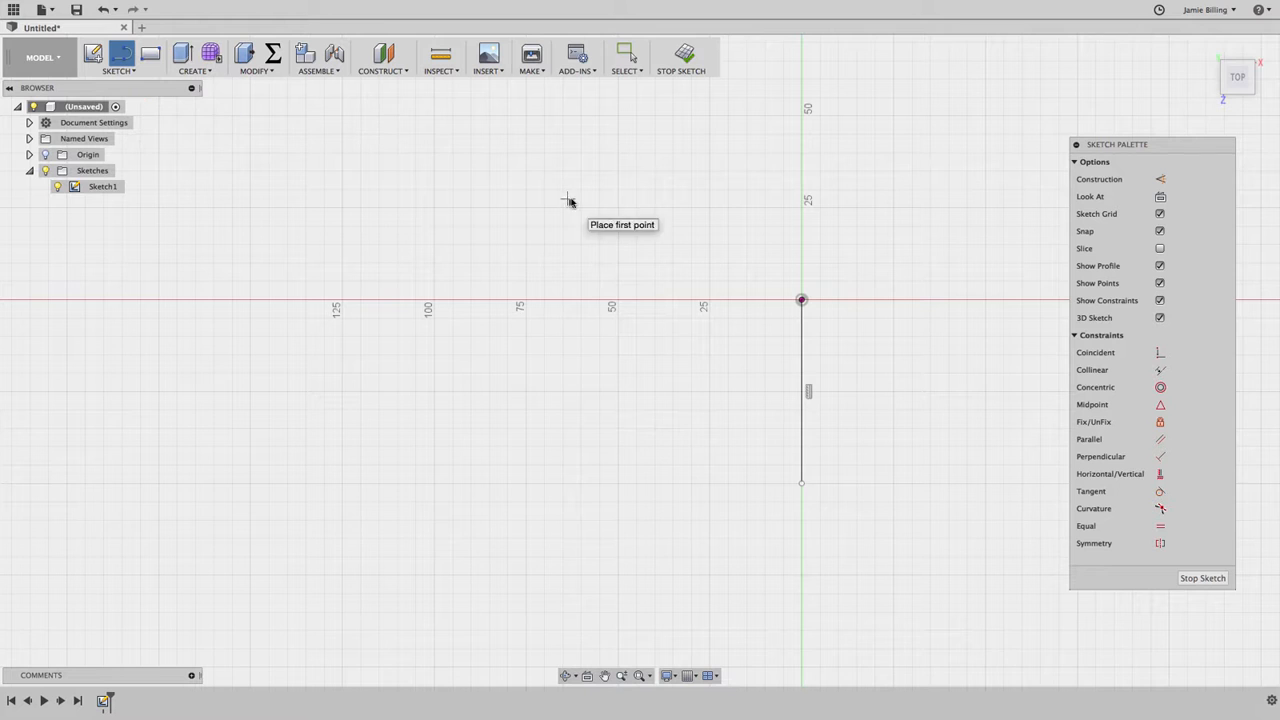
click(709, 301)
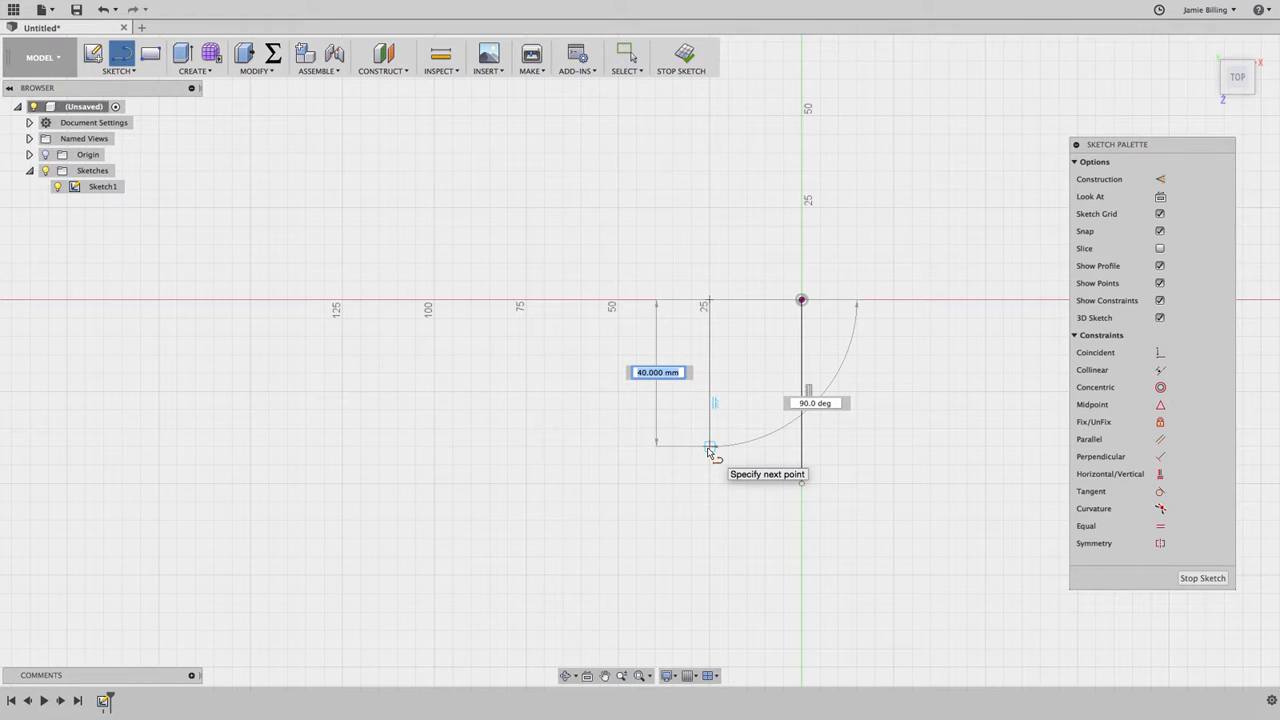
text(50)
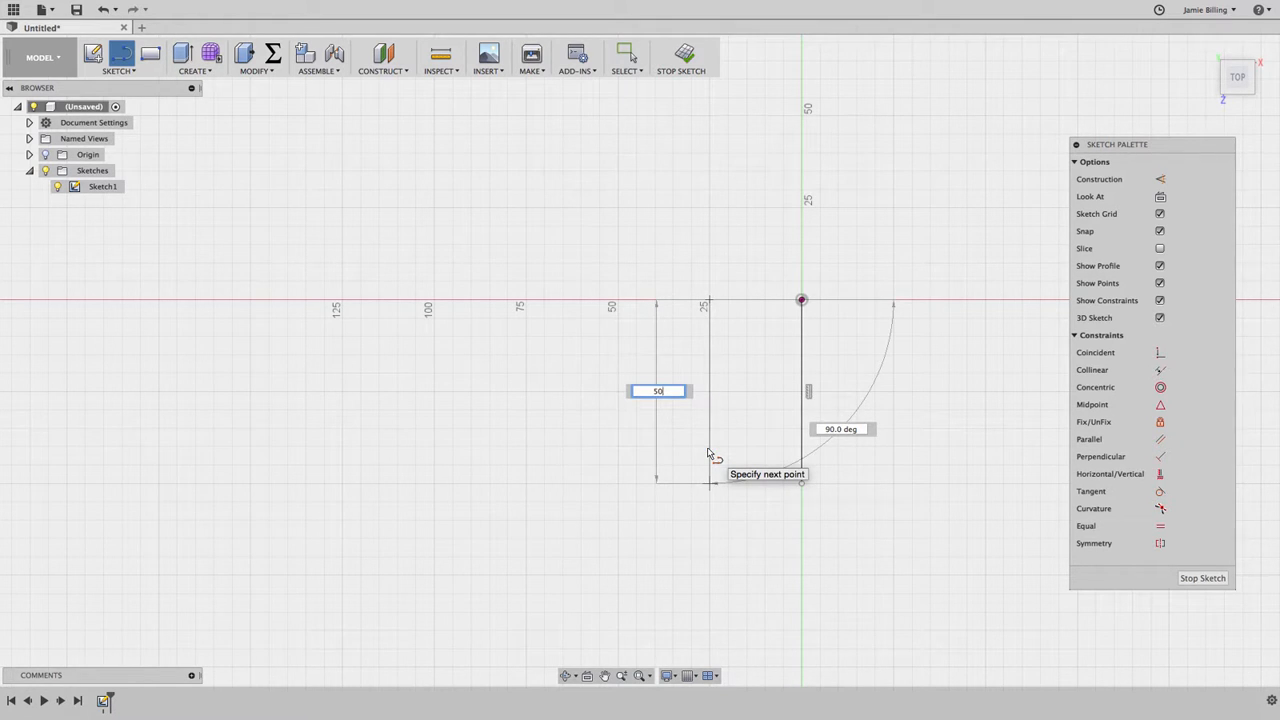
key(Tab)
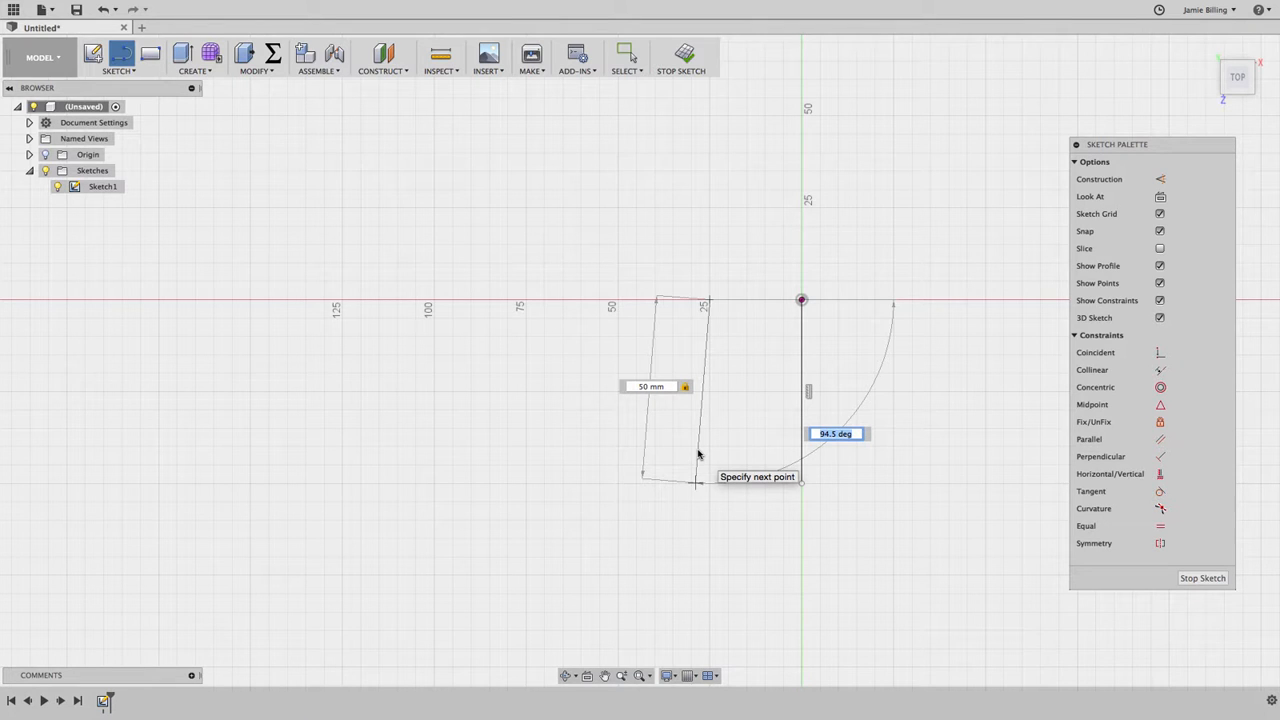
text(90)
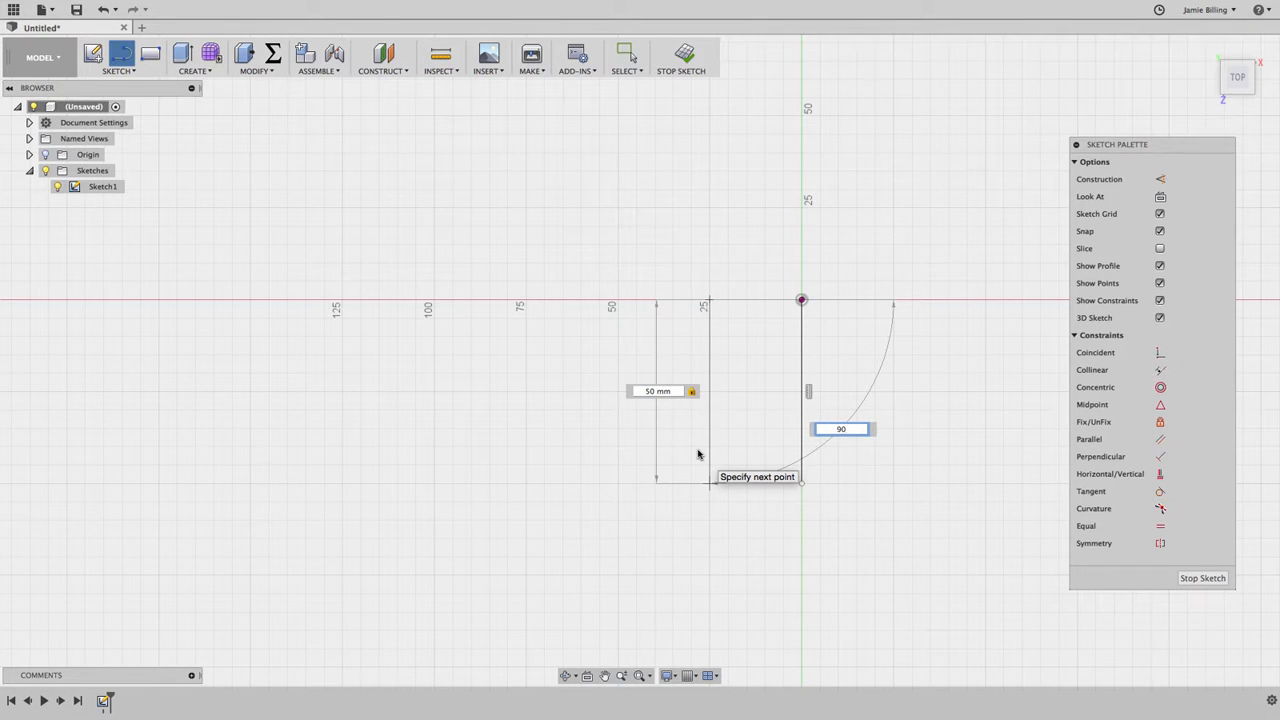
key(Tab)
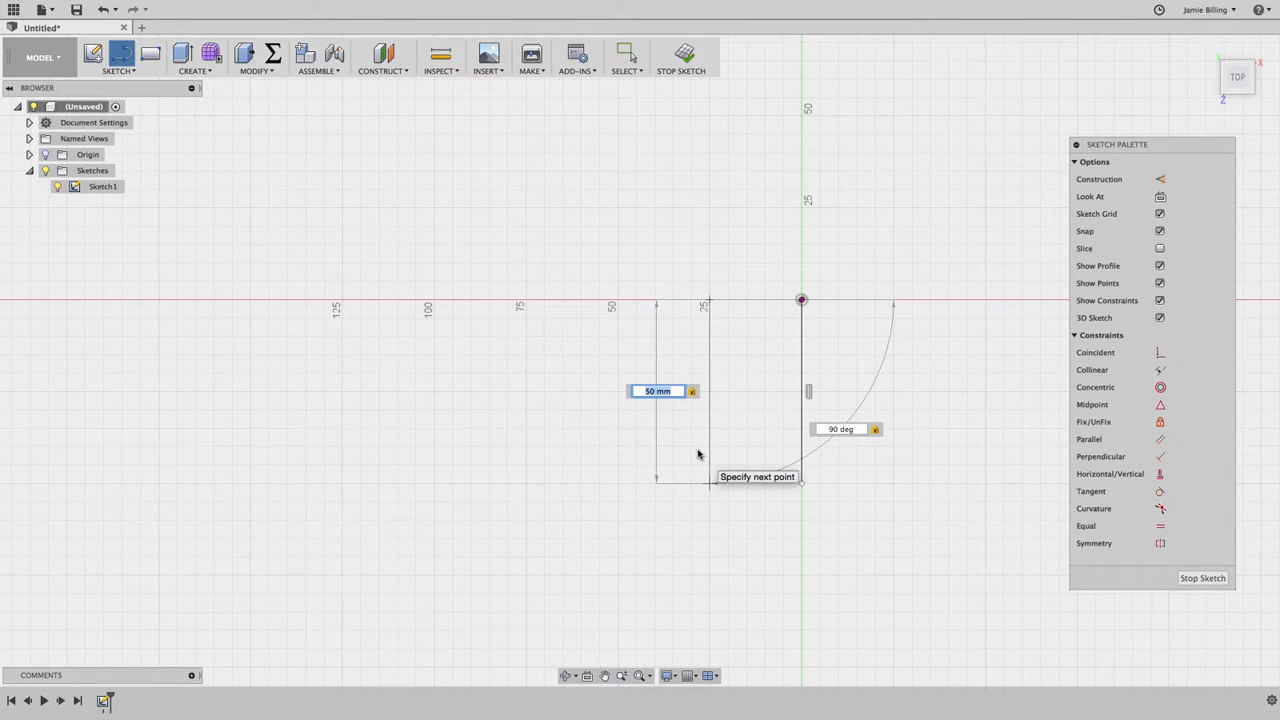
key(Return)
key(Escape)
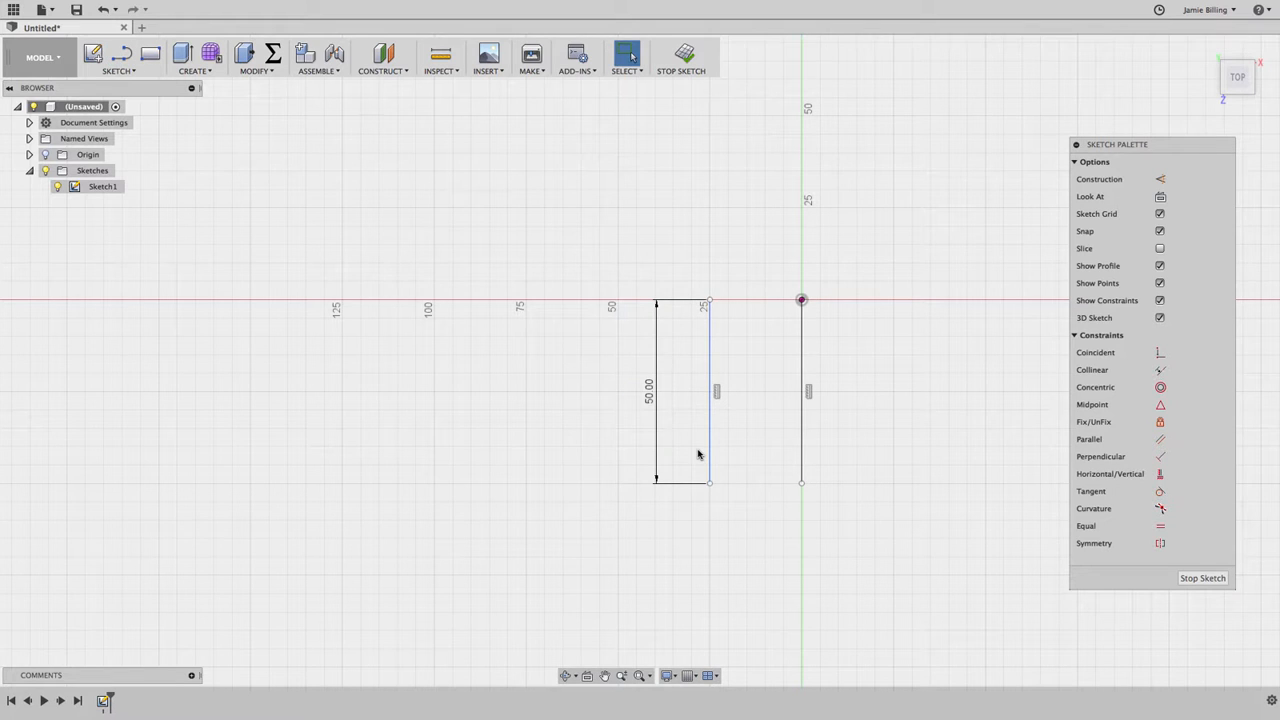
Step: Sketch an open chain of four connected slanted lines, starting on the horizontal axis 75 mm left of the origin
click(708, 450)
key(l)
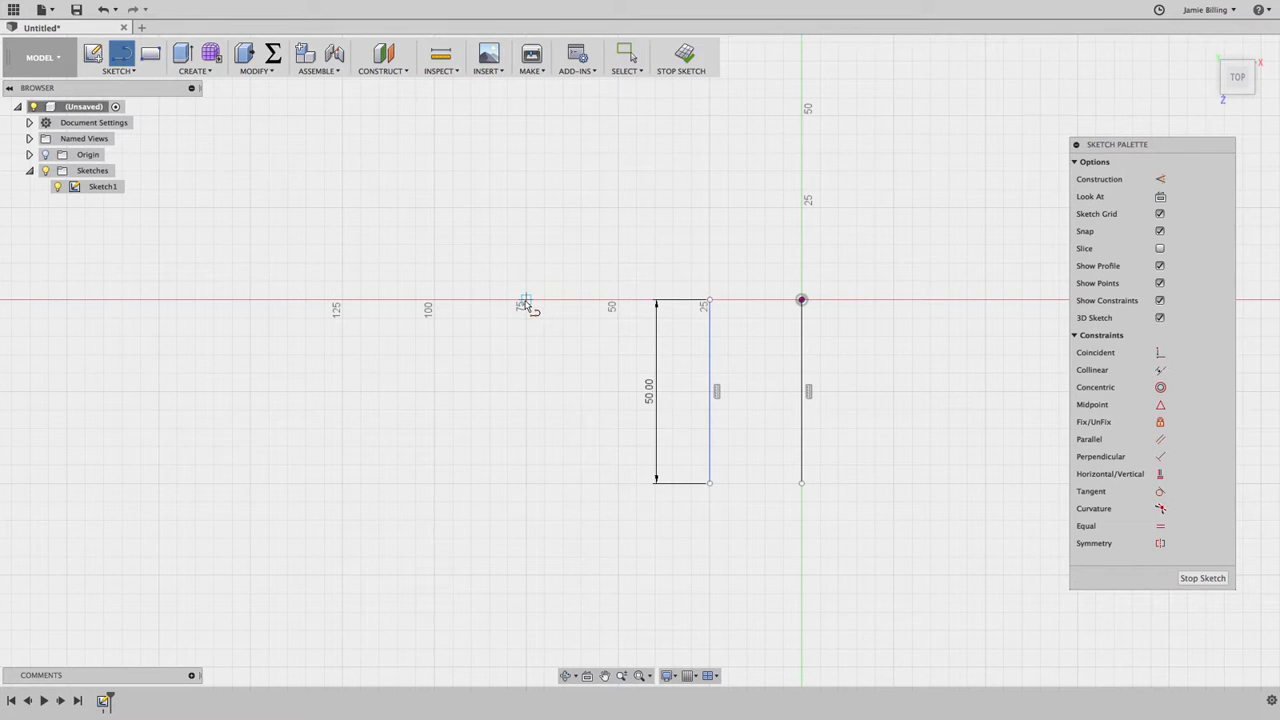
click(524, 300)
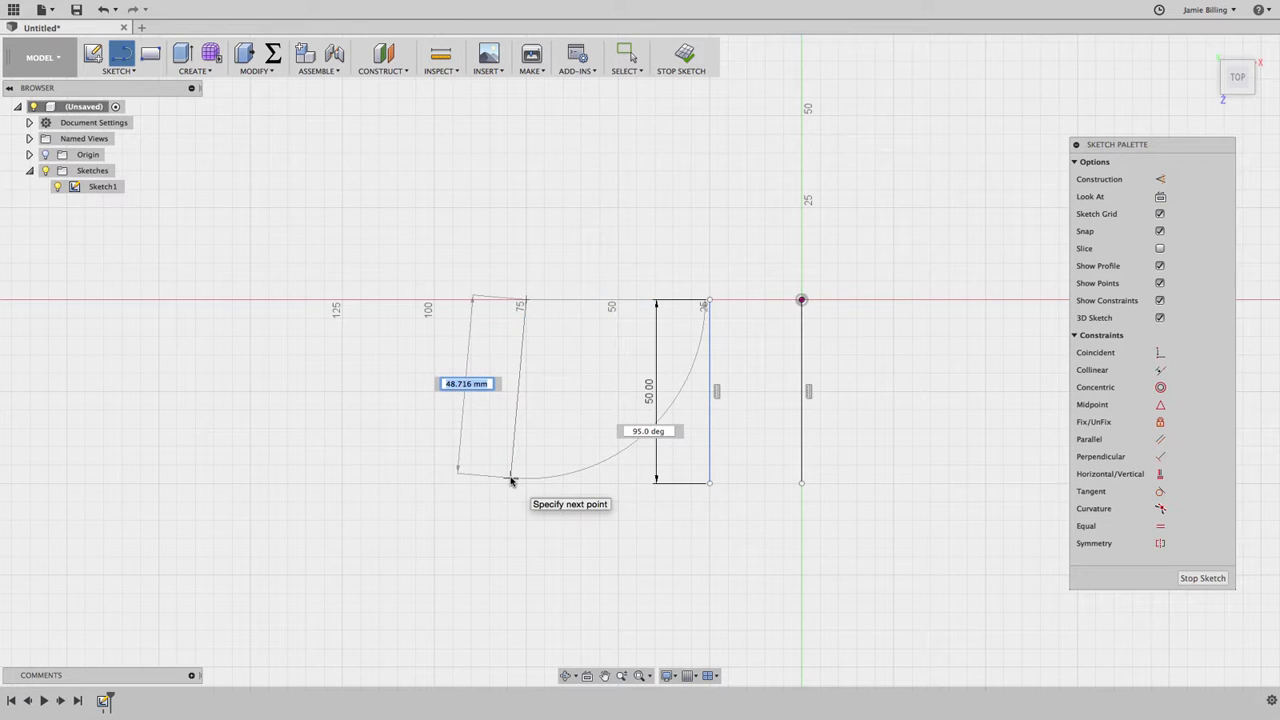
click(511, 477)
click(362, 428)
click(333, 268)
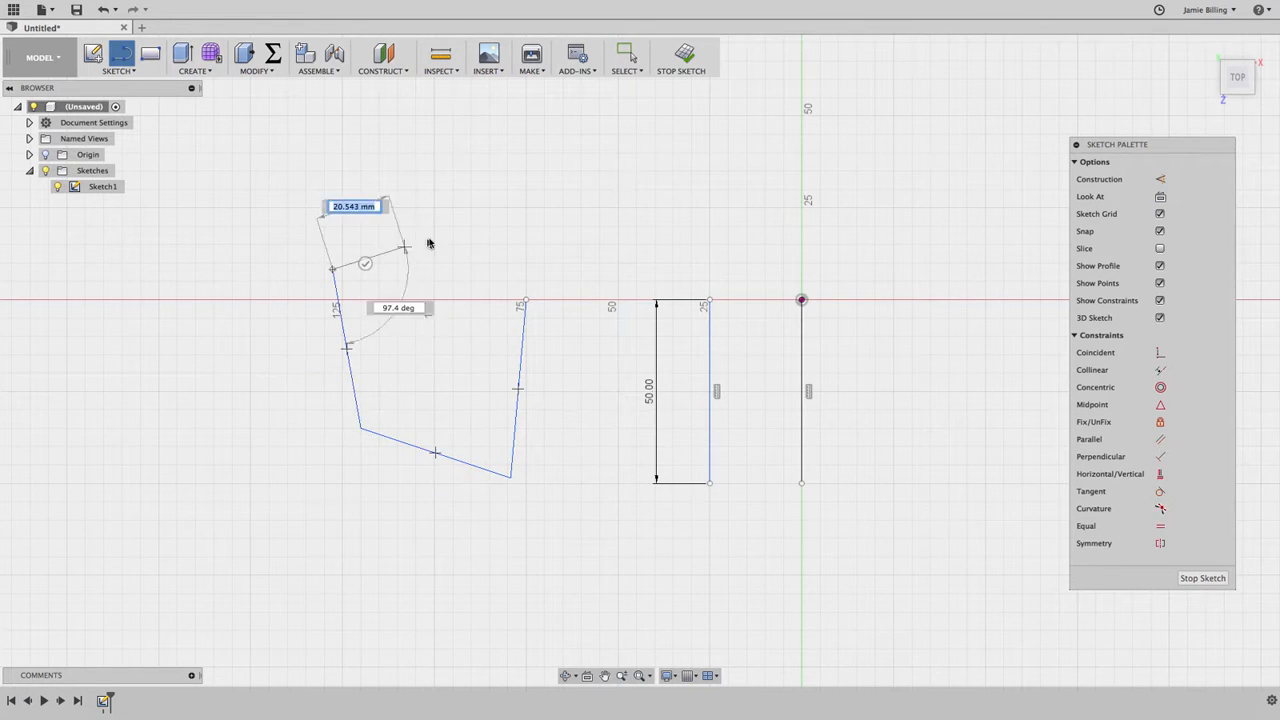
click(487, 228)
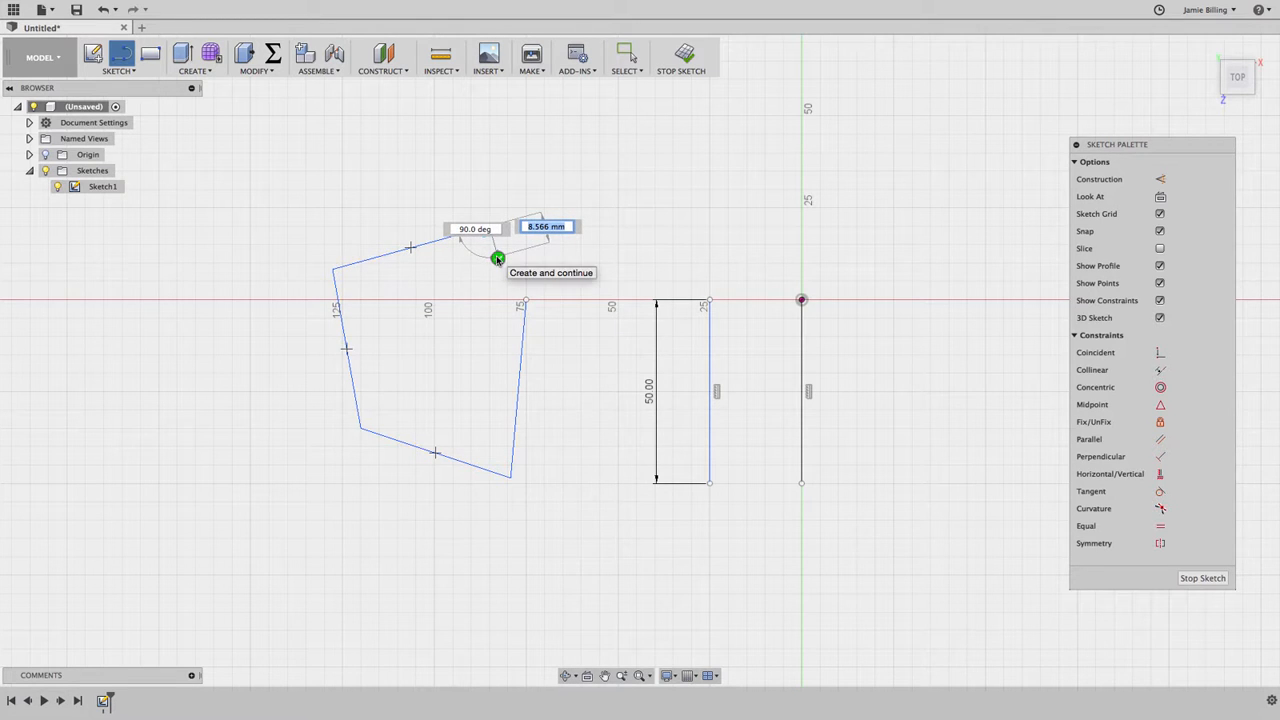
key(Escape)
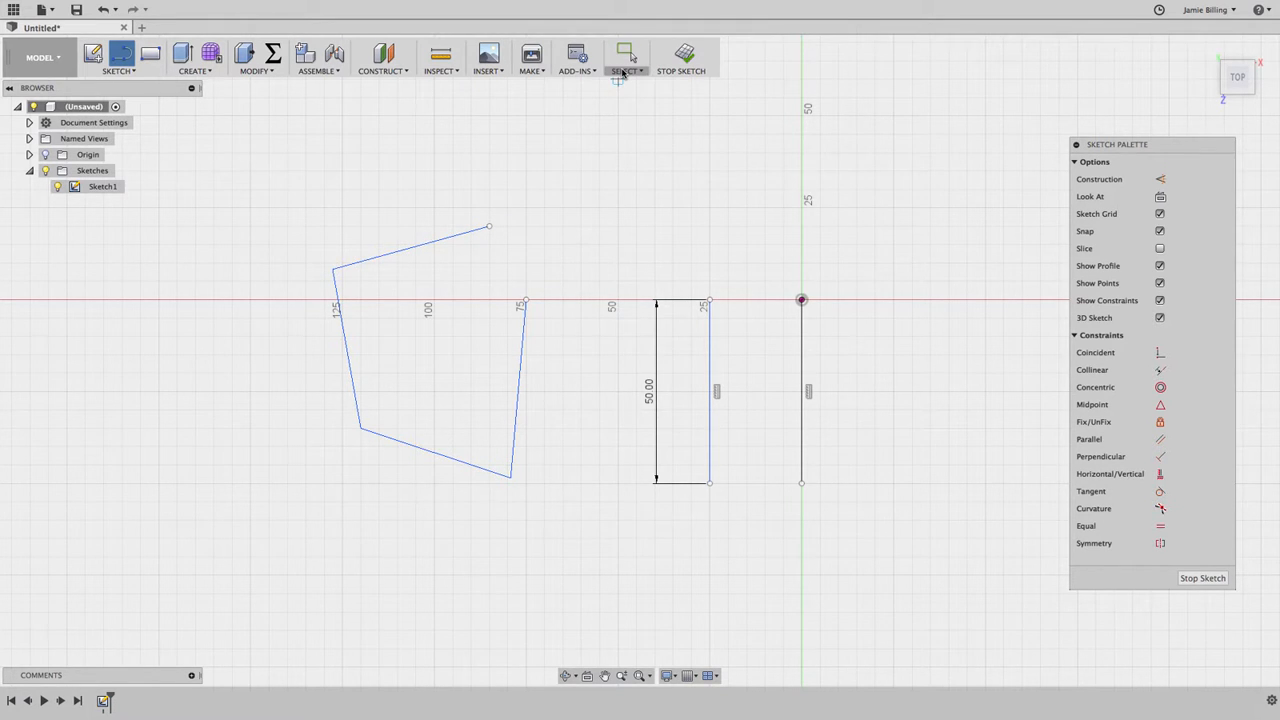
Step: Delete all four lines of the open chain, keeping the two vertical lines
click(622, 72)
click(624, 88)
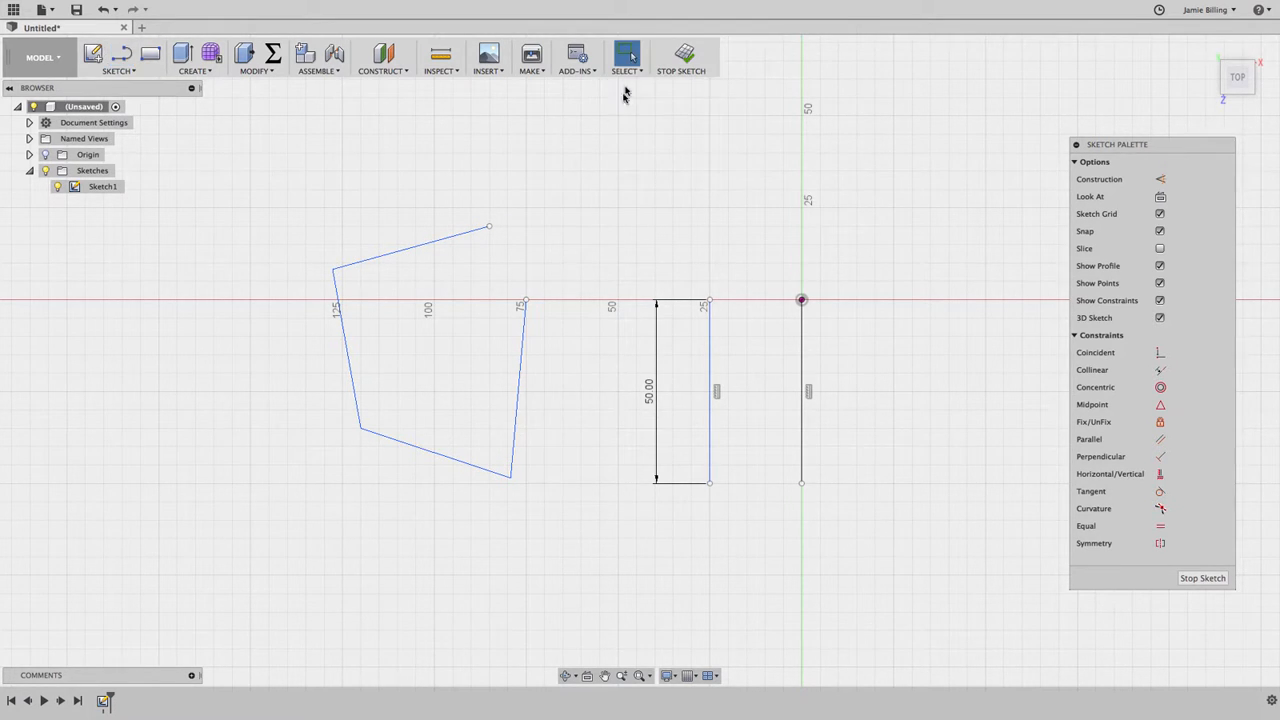
click(346, 345)
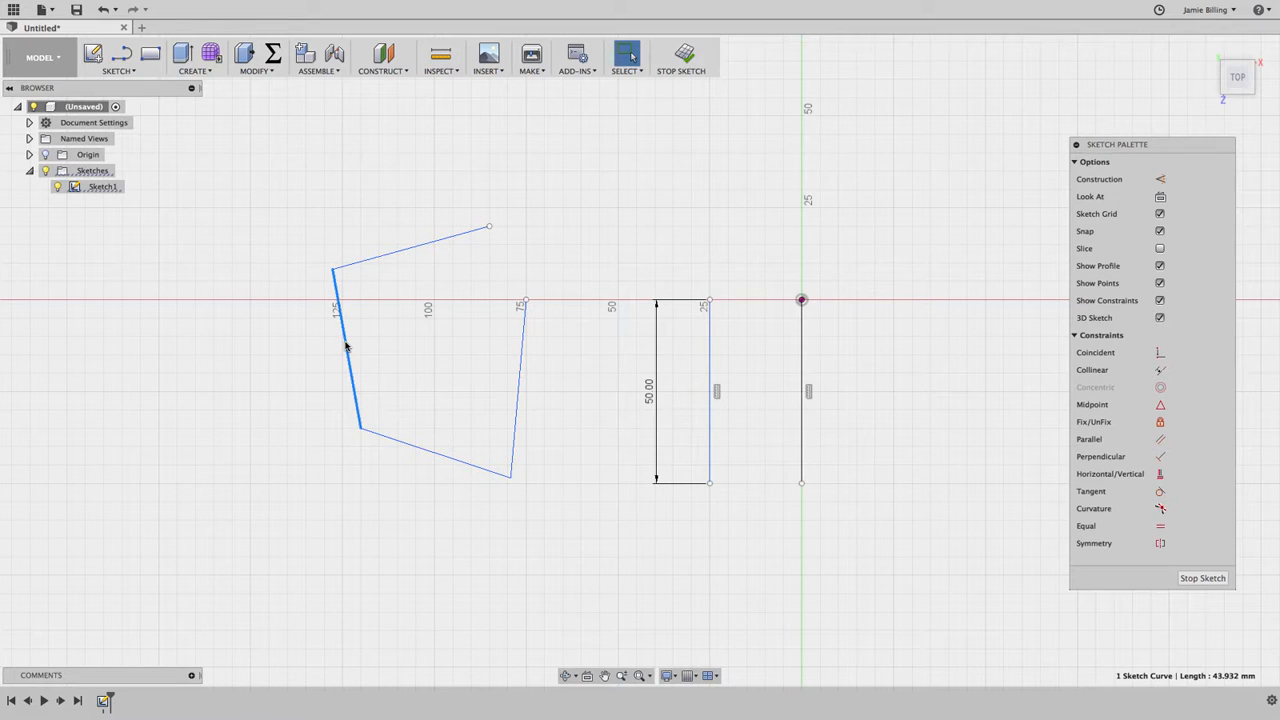
key(Delete)
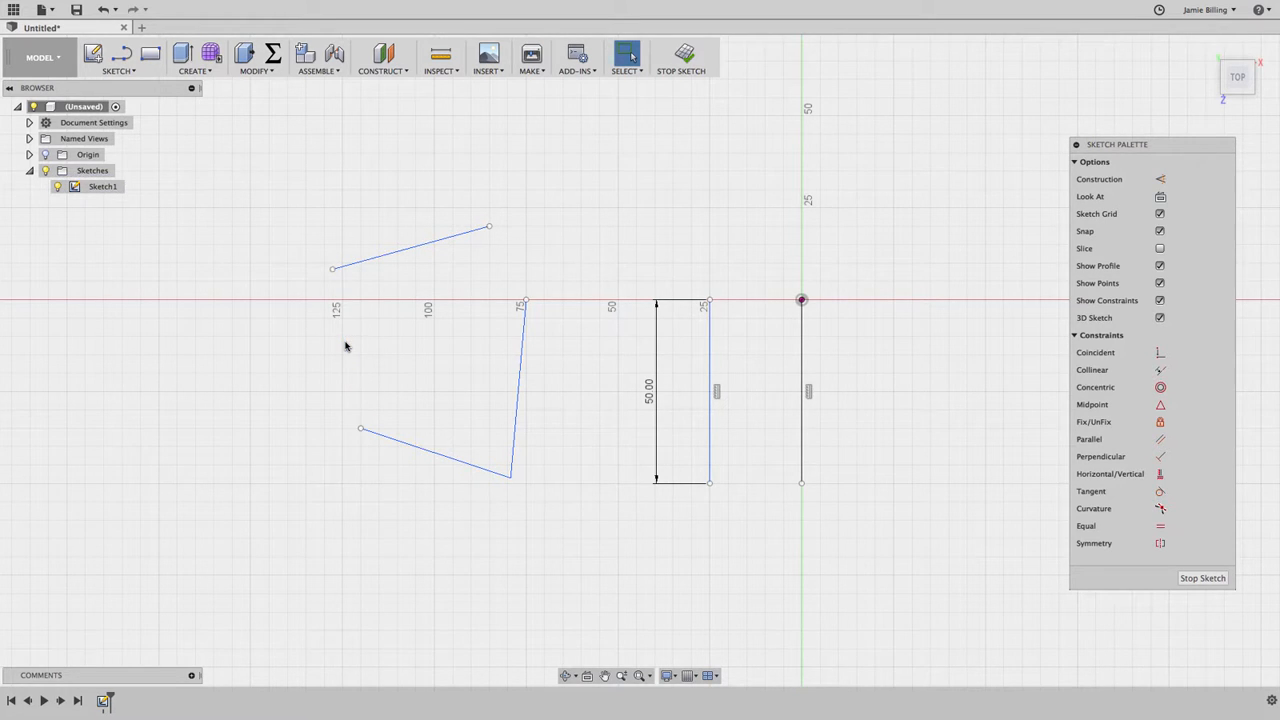
click(431, 449)
key(Delete)
mouse_move(282, 149)
mouse_down()
mouse_move(530, 436)
mouse_move(567, 517)
mouse_up()
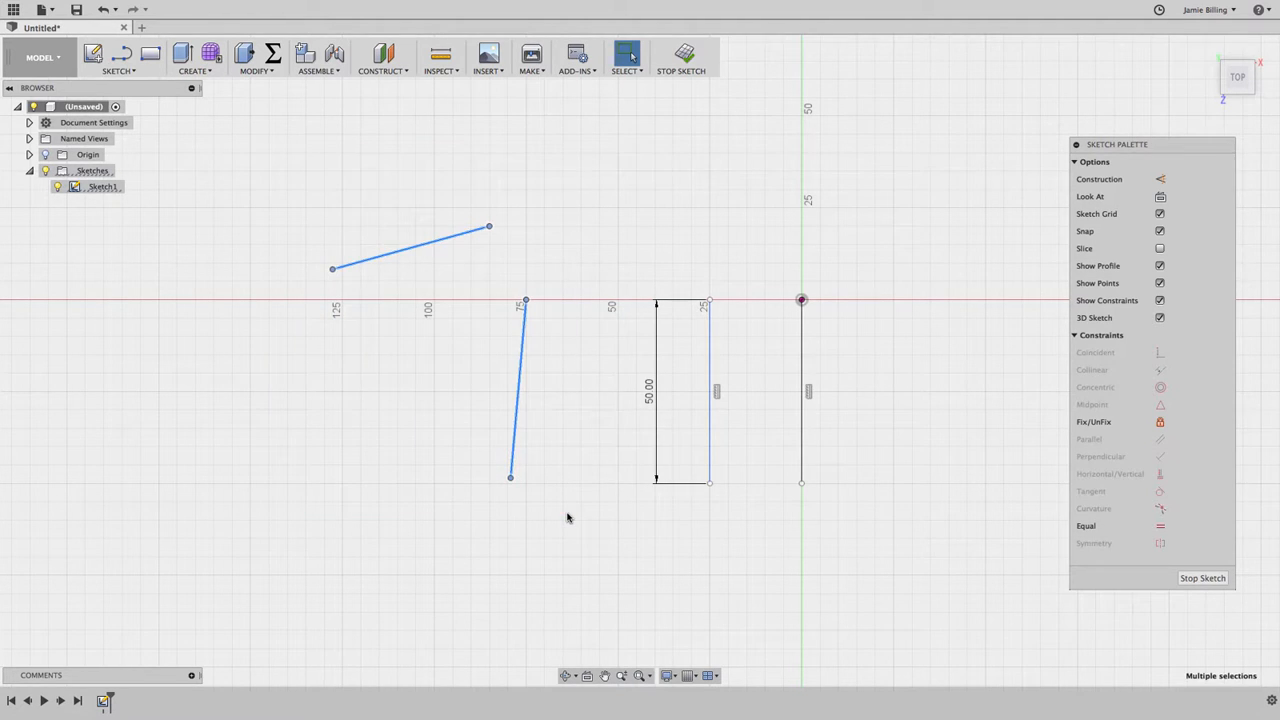
key(Delete)
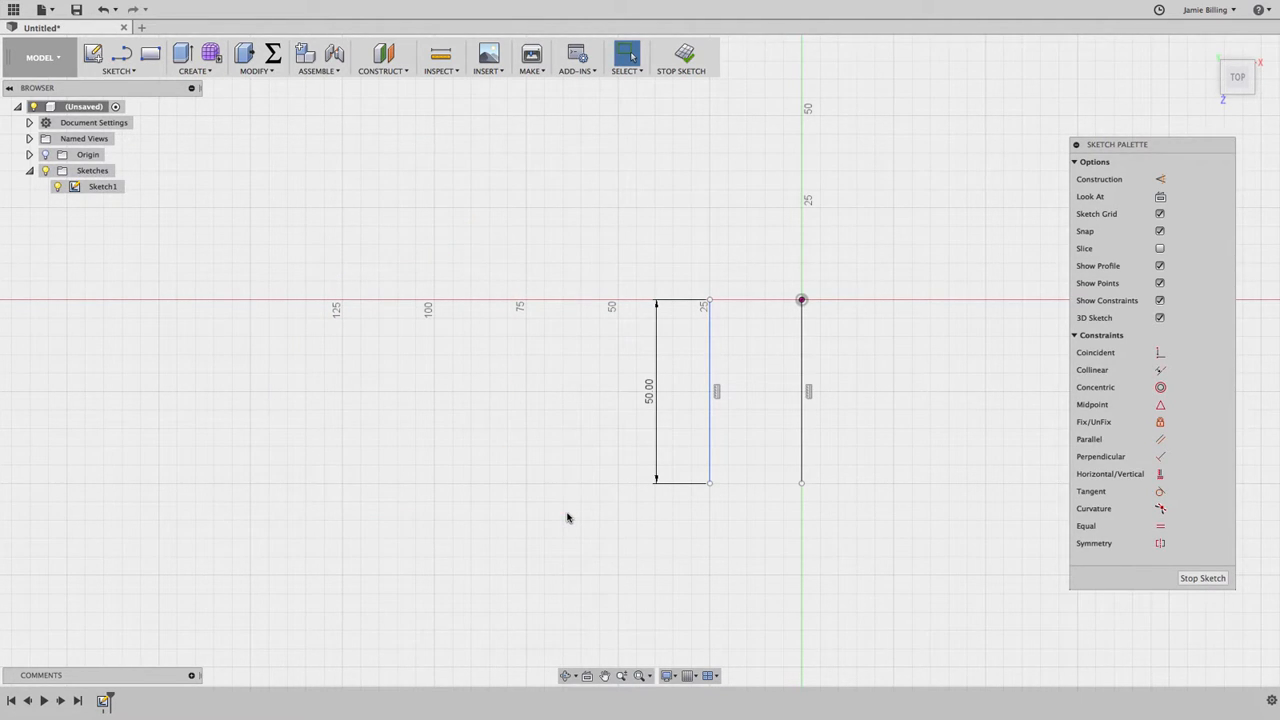
Step: Draw a 2-point rectangle about 43 mm wide and 27 mm high across the horizontal axis, left of the vertical lines
click(115, 71)
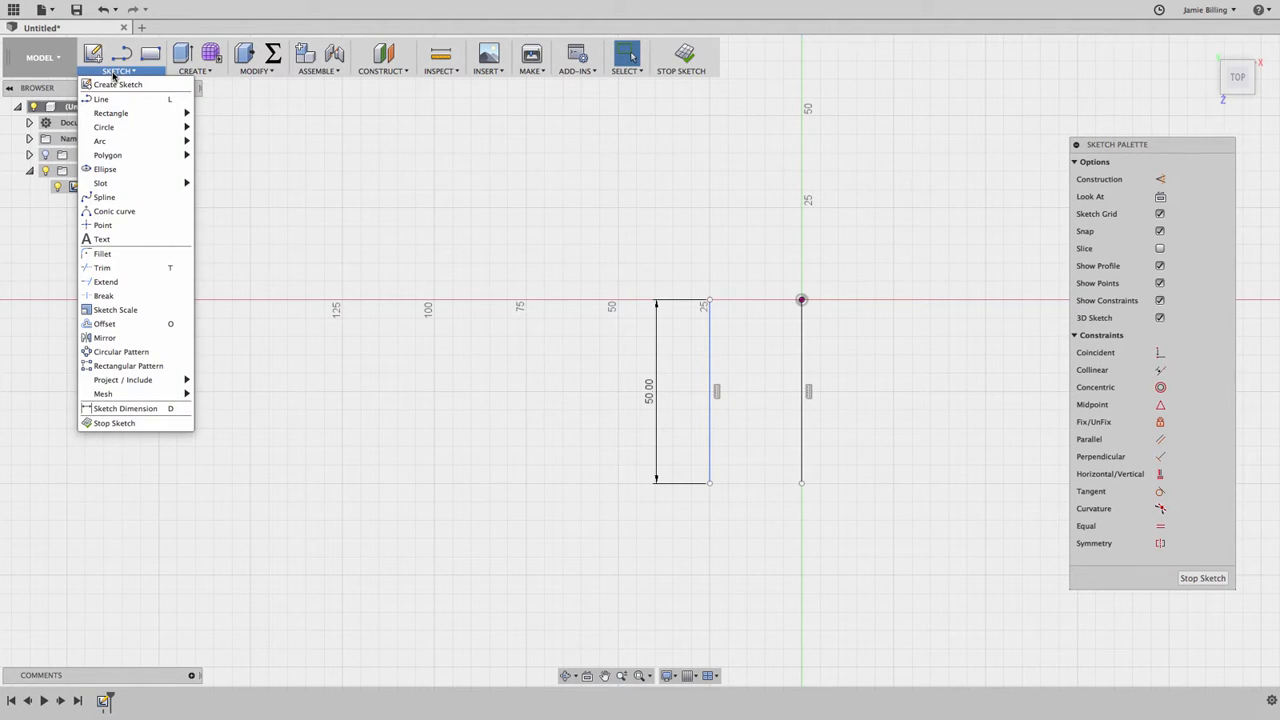
mouse_move(111, 117)
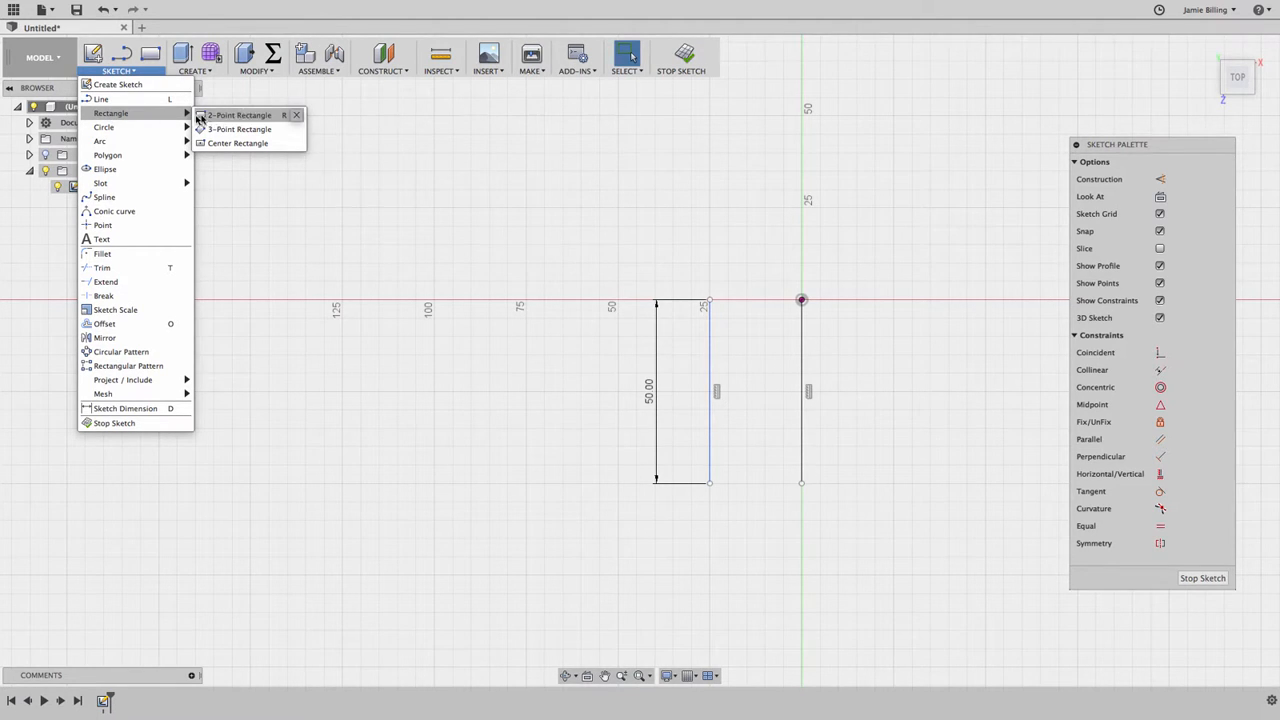
click(268, 115)
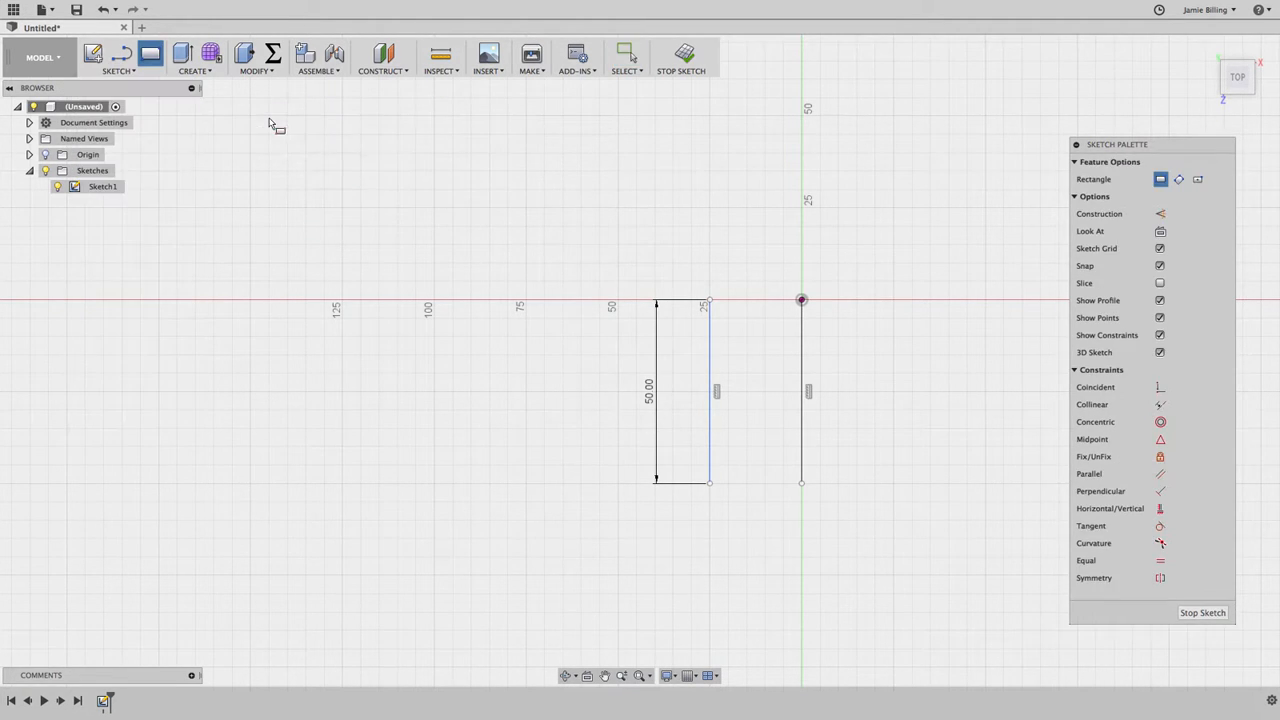
click(397, 245)
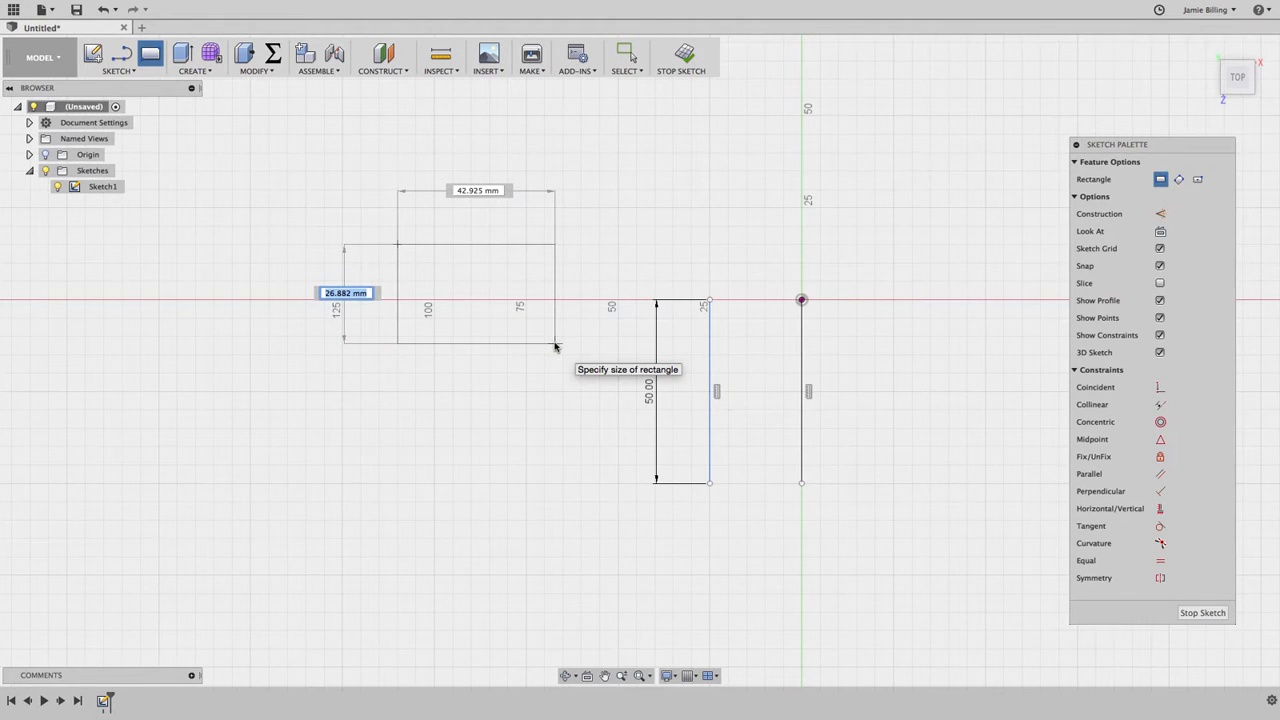
click(555, 345)
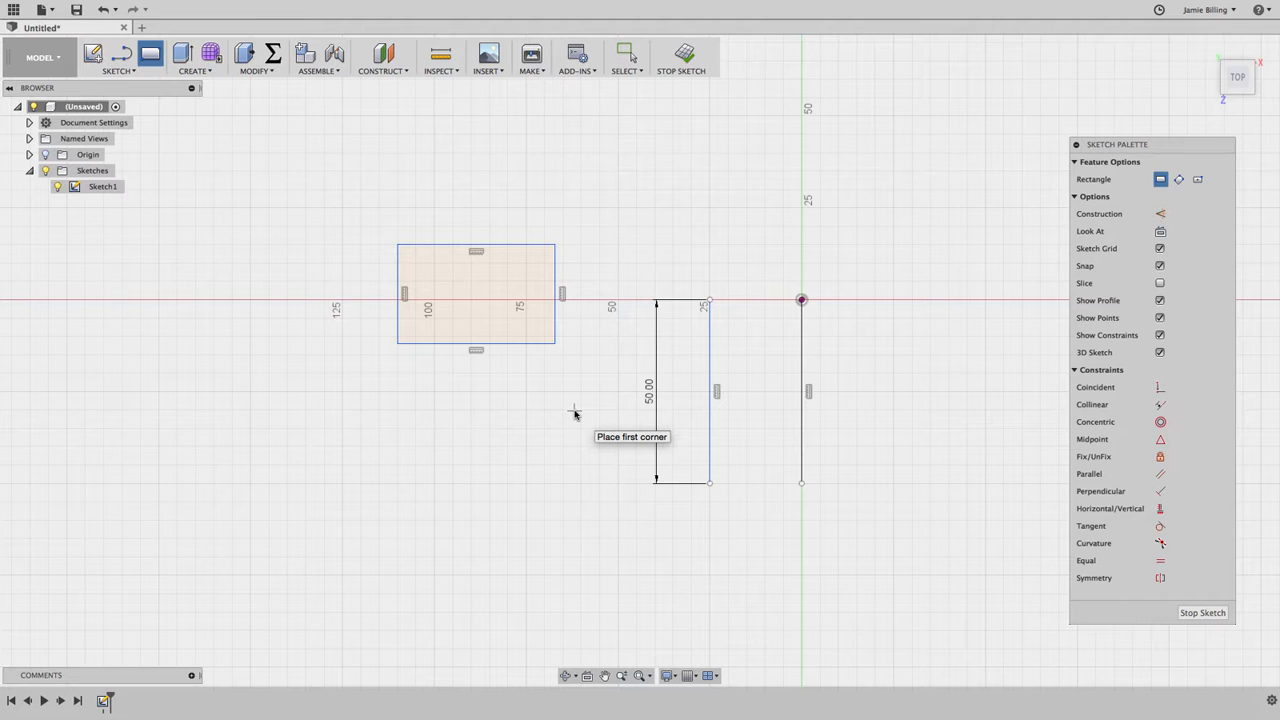
Step: Draw a tilted 3-point rectangle about 29 mm deep below the first rectangle, its long side sloping down to the right
click(118, 70)
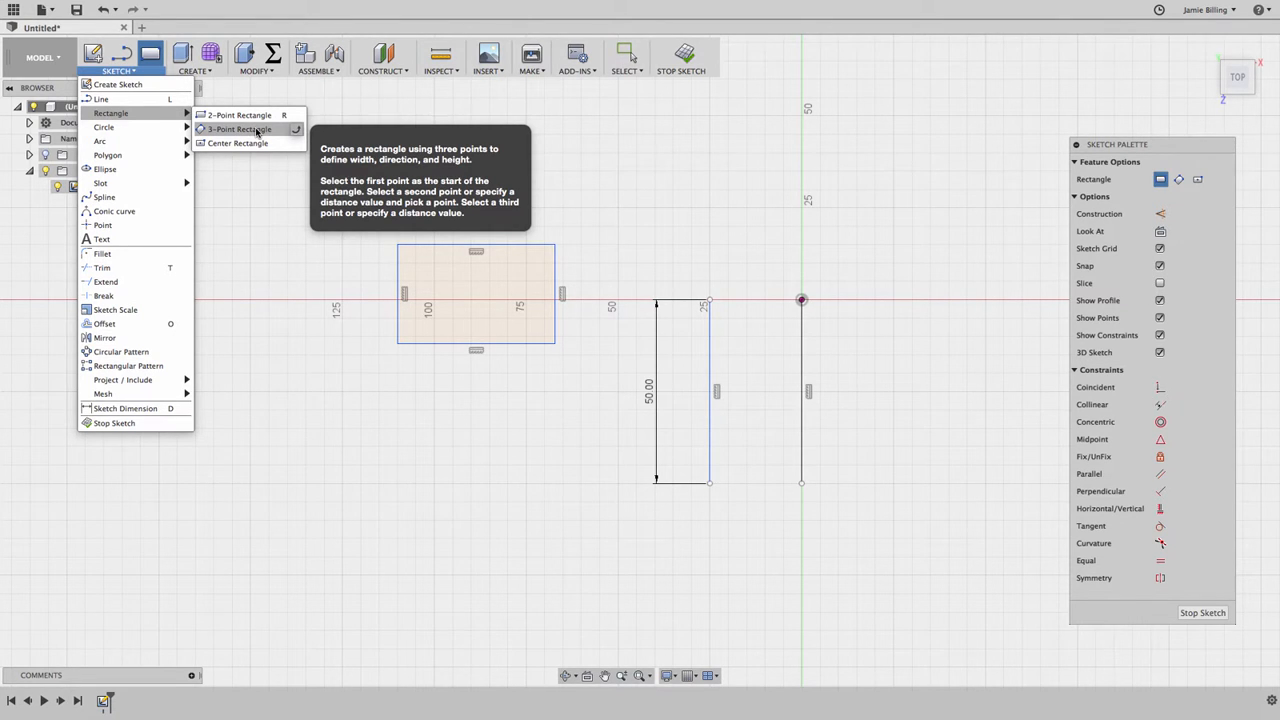
click(257, 133)
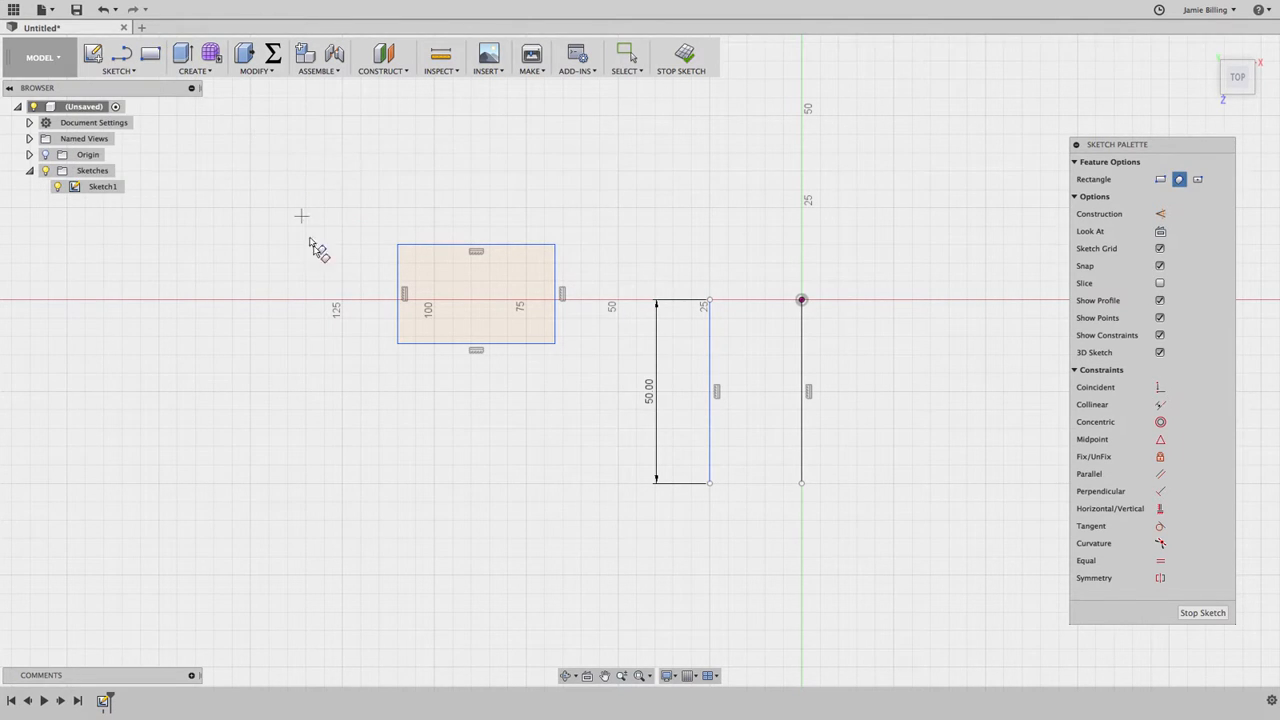
click(397, 410)
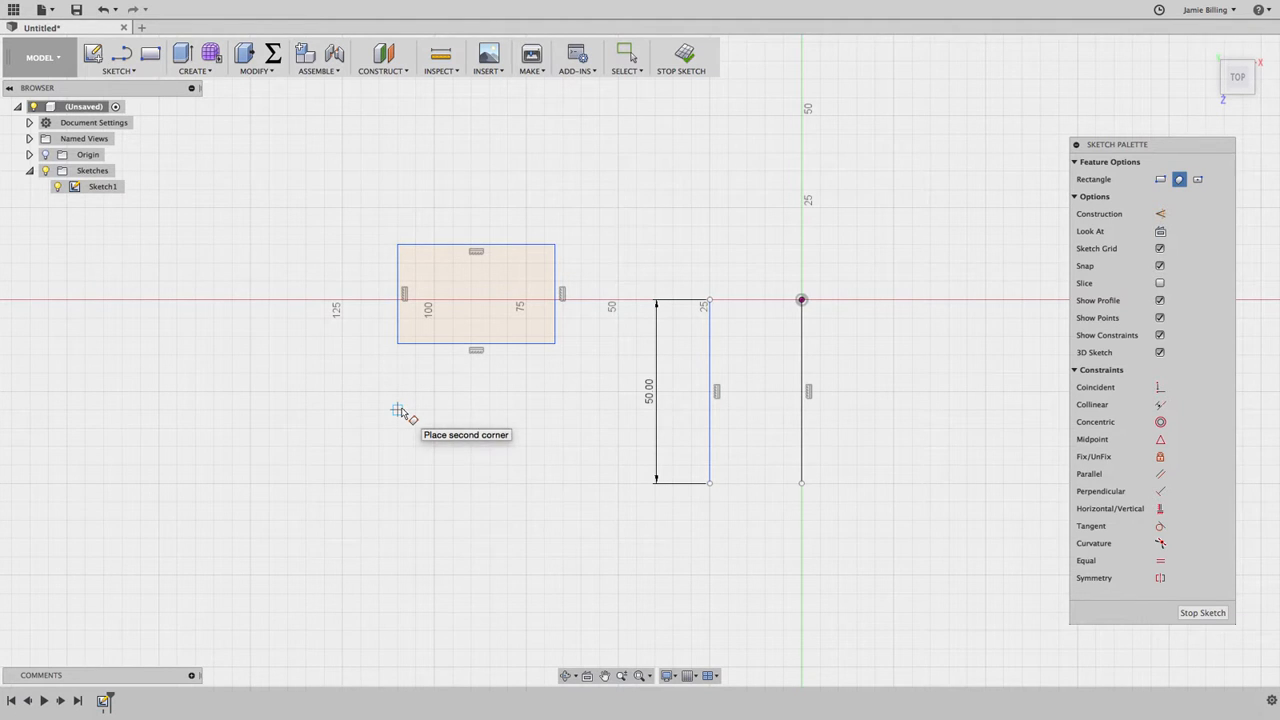
click(581, 483)
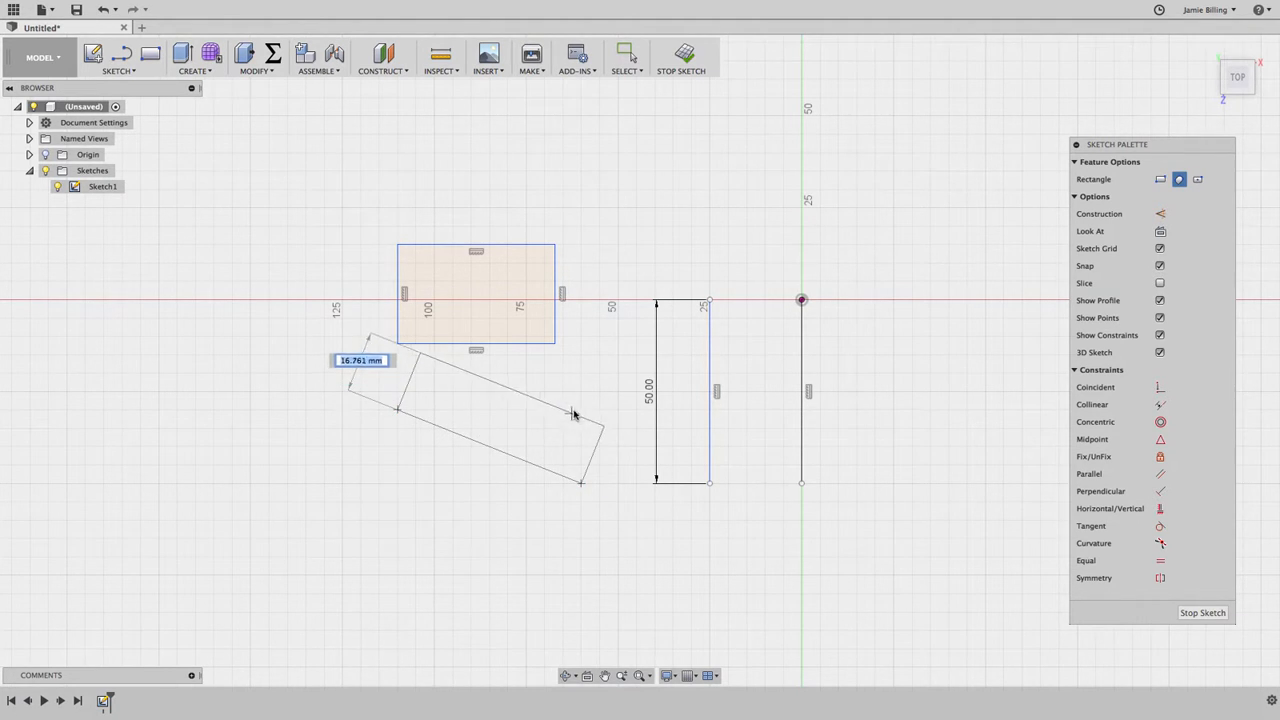
click(498, 567)
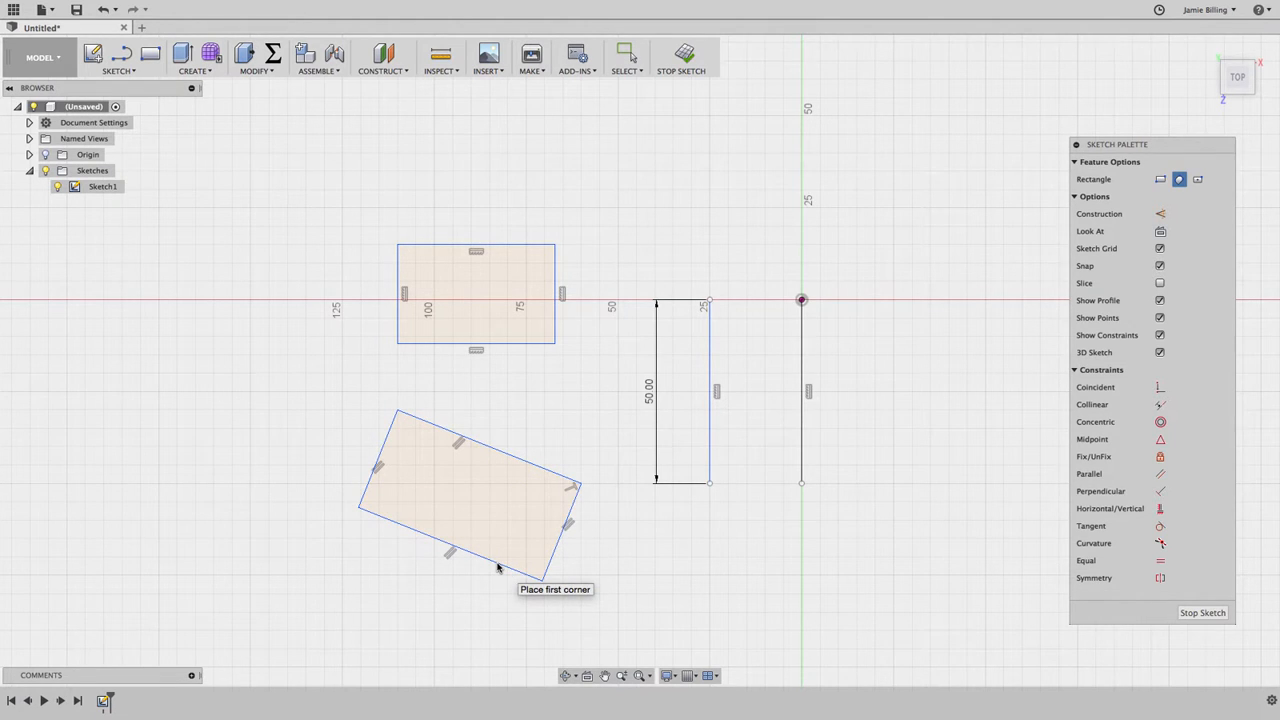
Step: Draw a 40 mm by 30 mm center rectangle above the horizontal axis, between the 2-point rectangle and the vertical axis
click(122, 72)
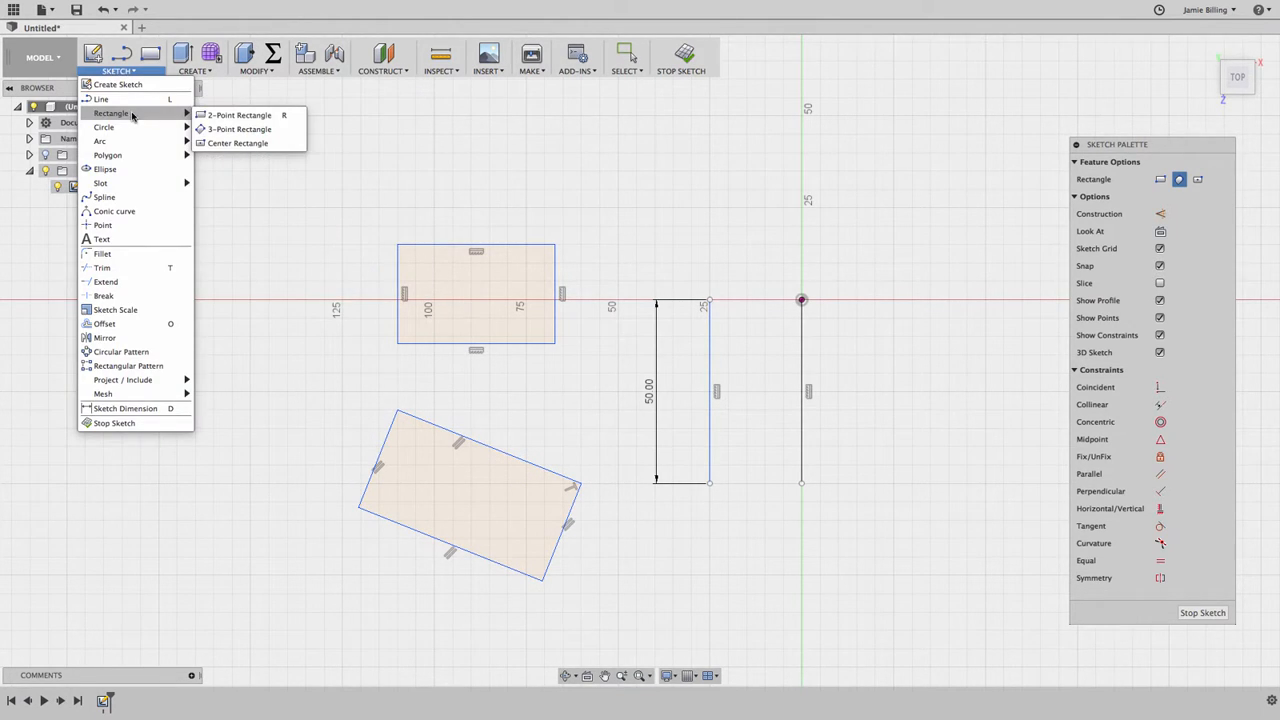
click(237, 143)
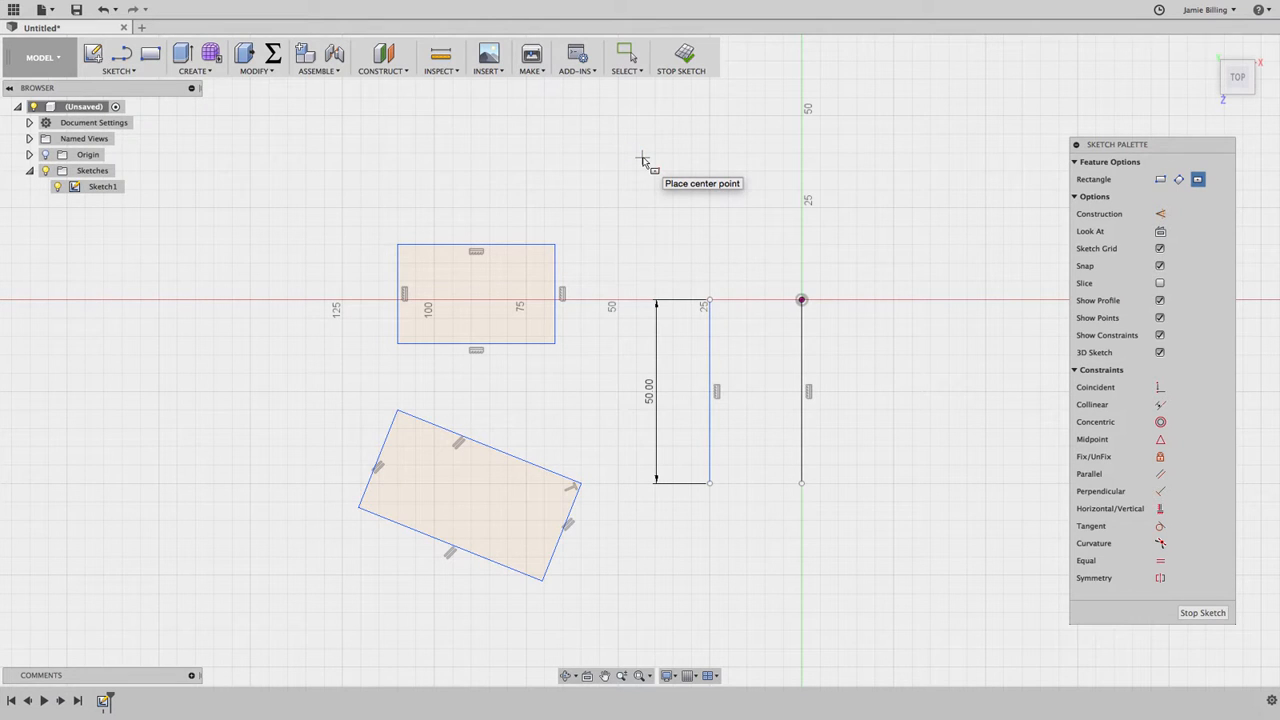
scroll(647, 219, up, 5)
scroll(647, 219, right, 2)
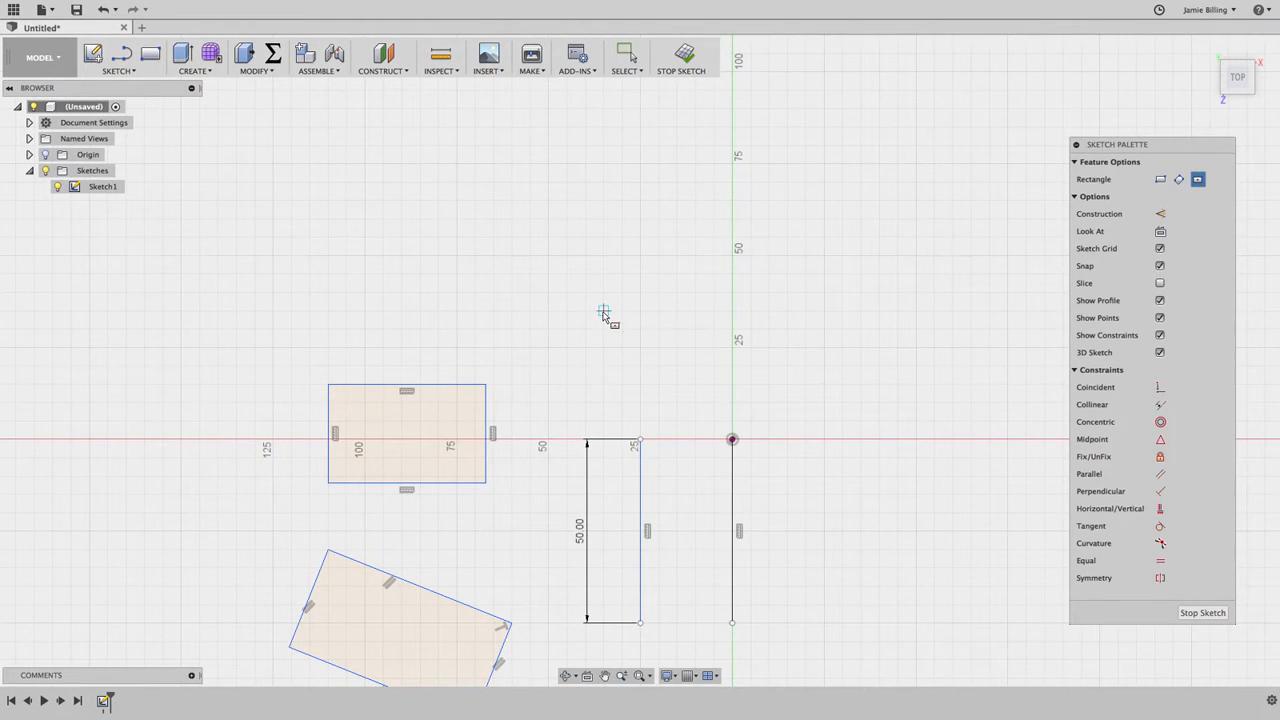
click(603, 312)
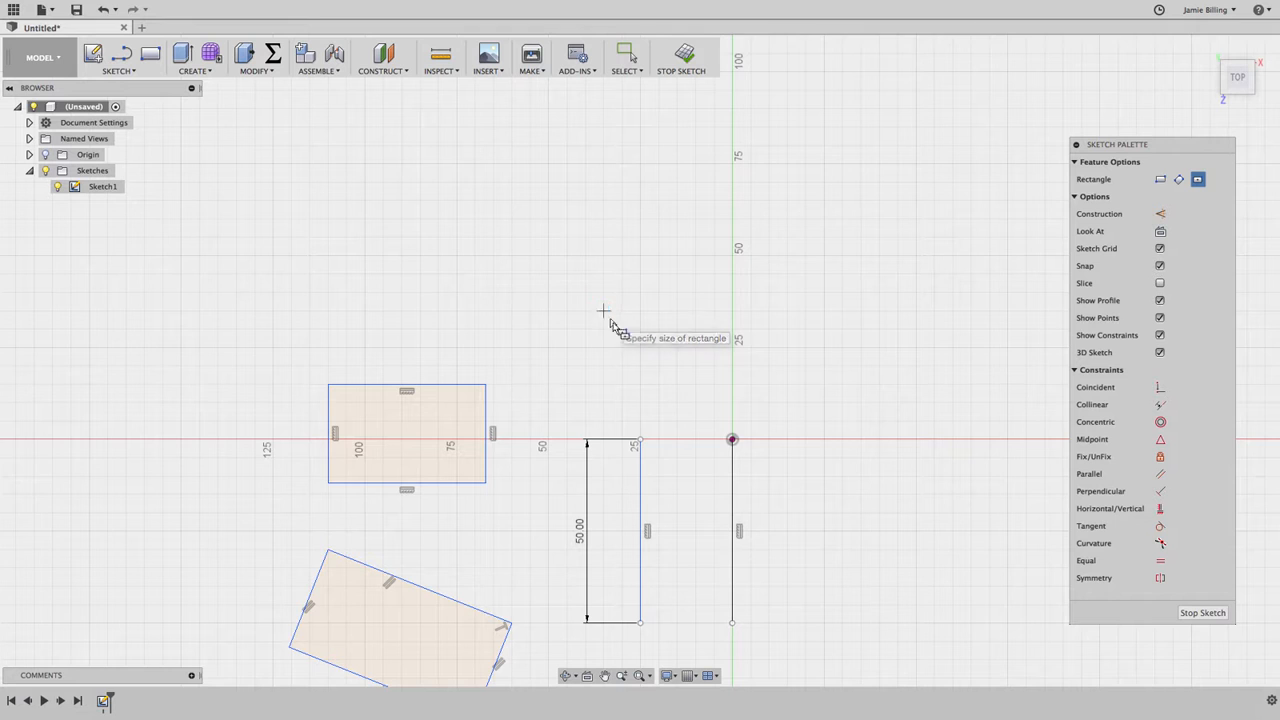
click(682, 368)
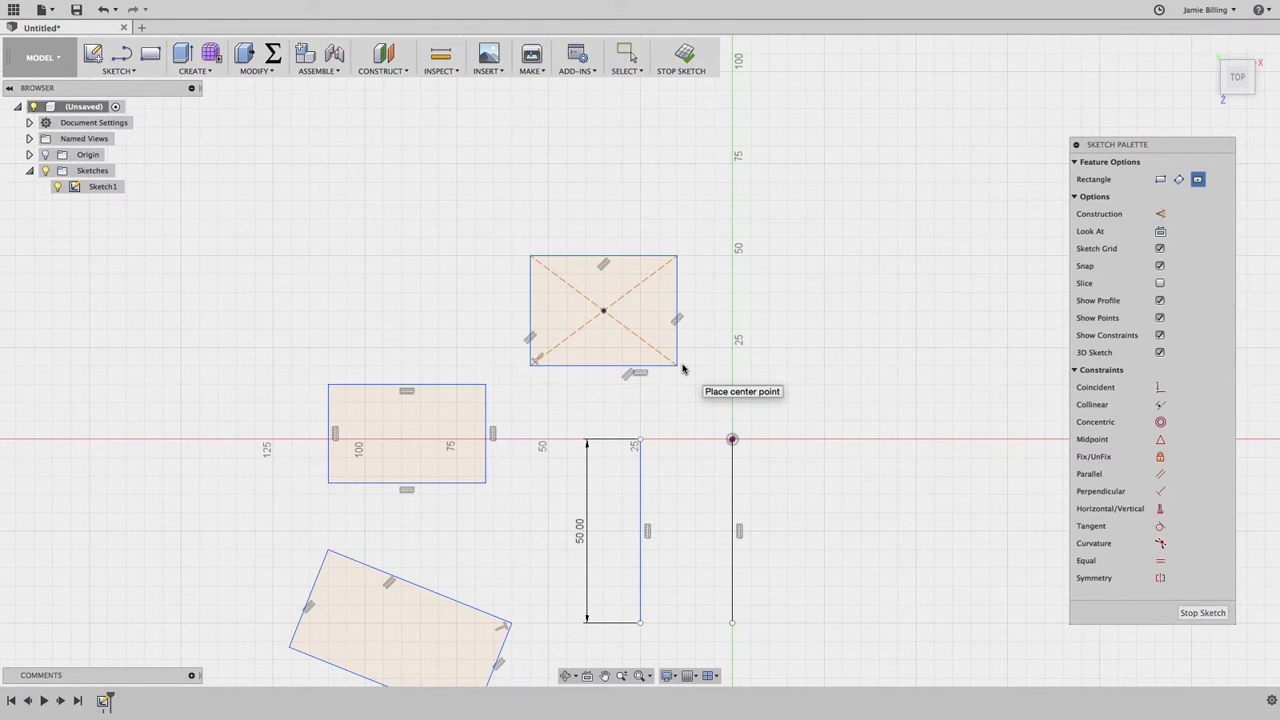
Step: Delete all lines of the center rectangle, including its diagonal construction lines
click(626, 52)
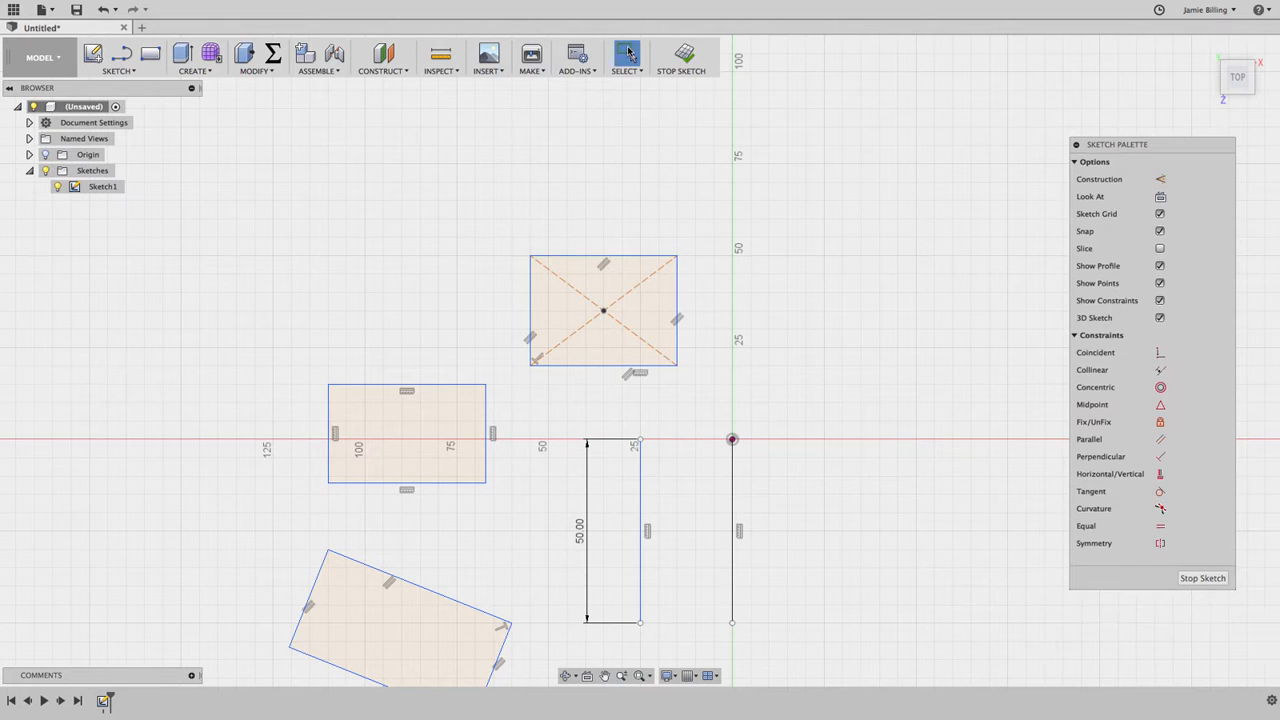
click(621, 258)
key(Delete)
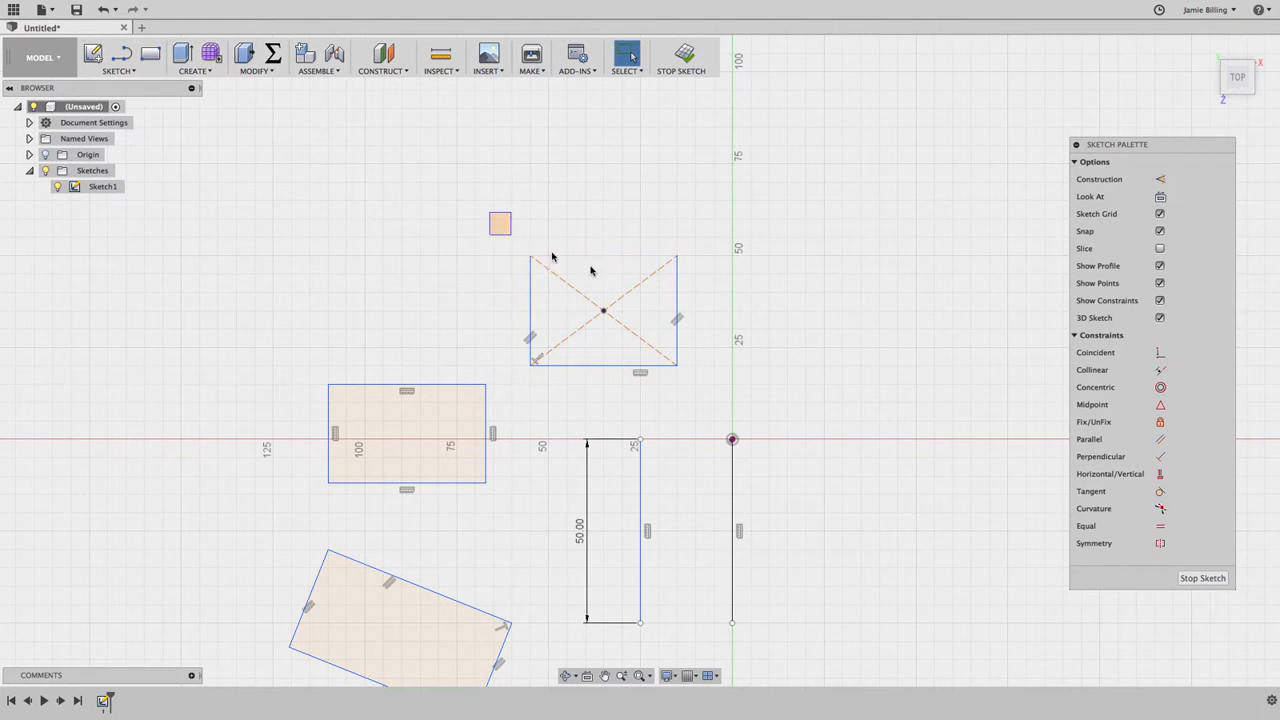
drag(489, 213, 718, 388)
key(Delete)
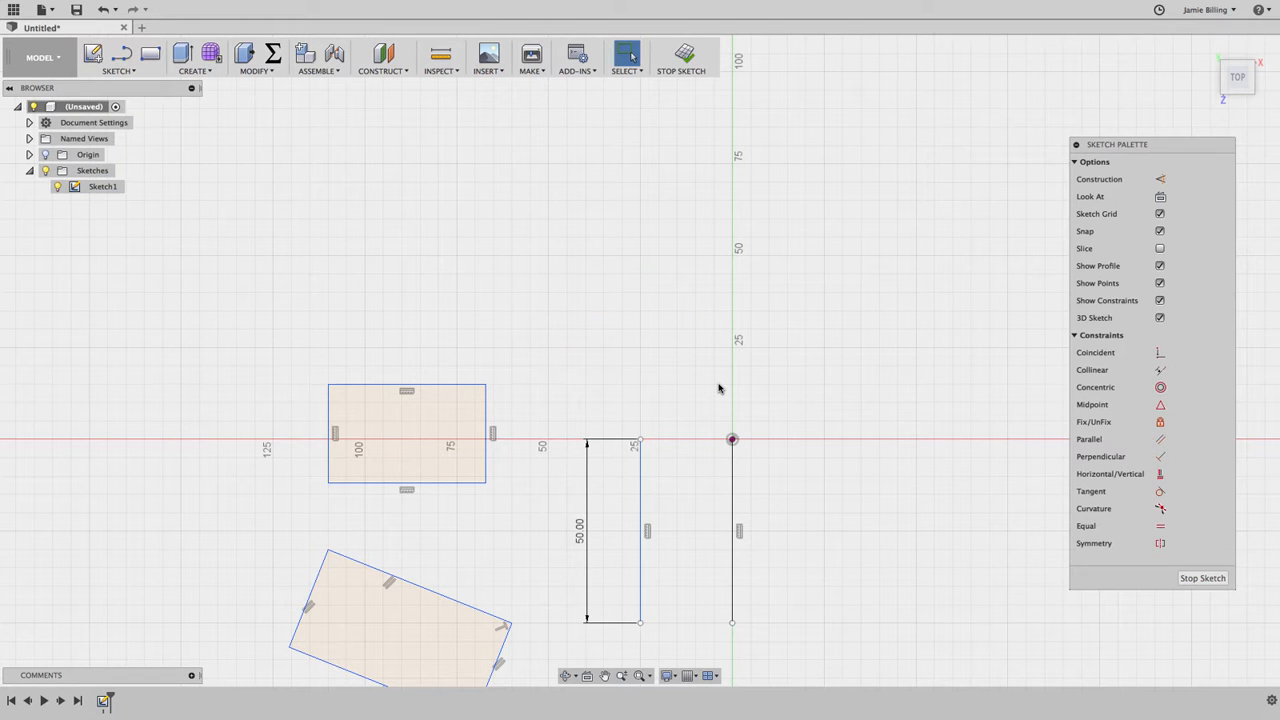
Step: Draw a center diameter circle of 50 mm, centered about 15 mm right of and 35 mm above the origin
click(640, 676)
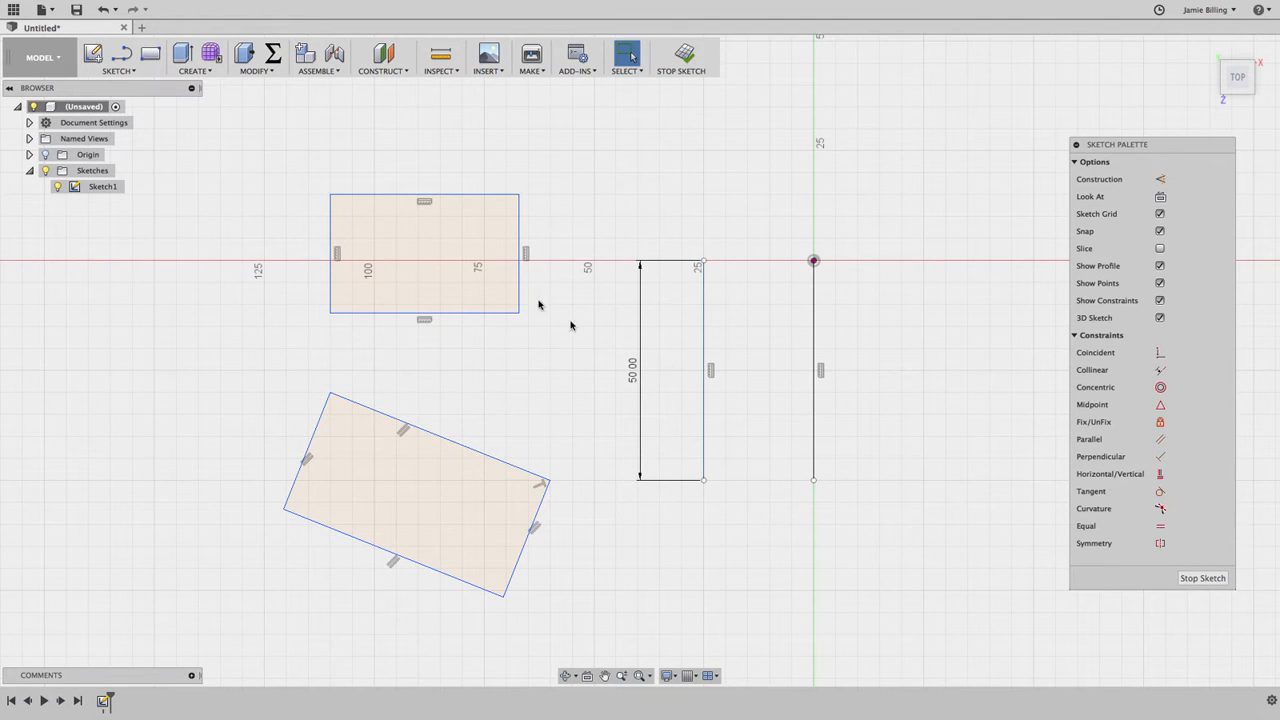
click(128, 72)
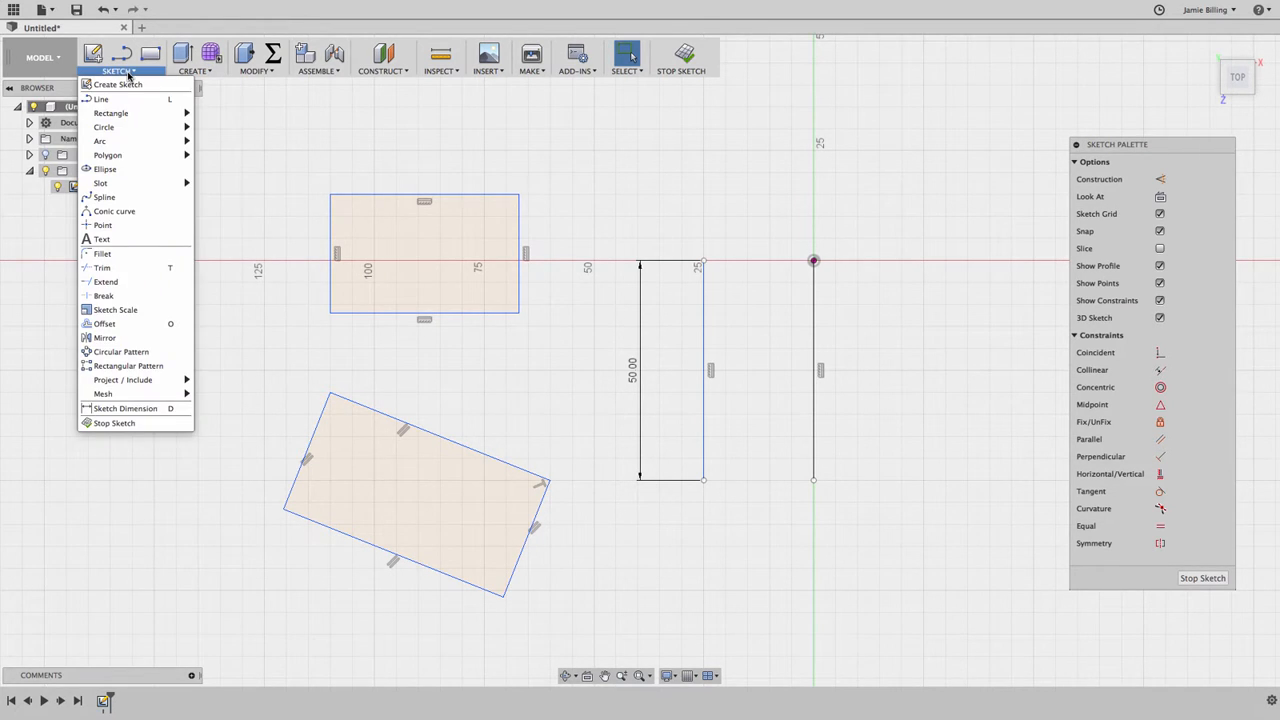
mouse_move(131, 128)
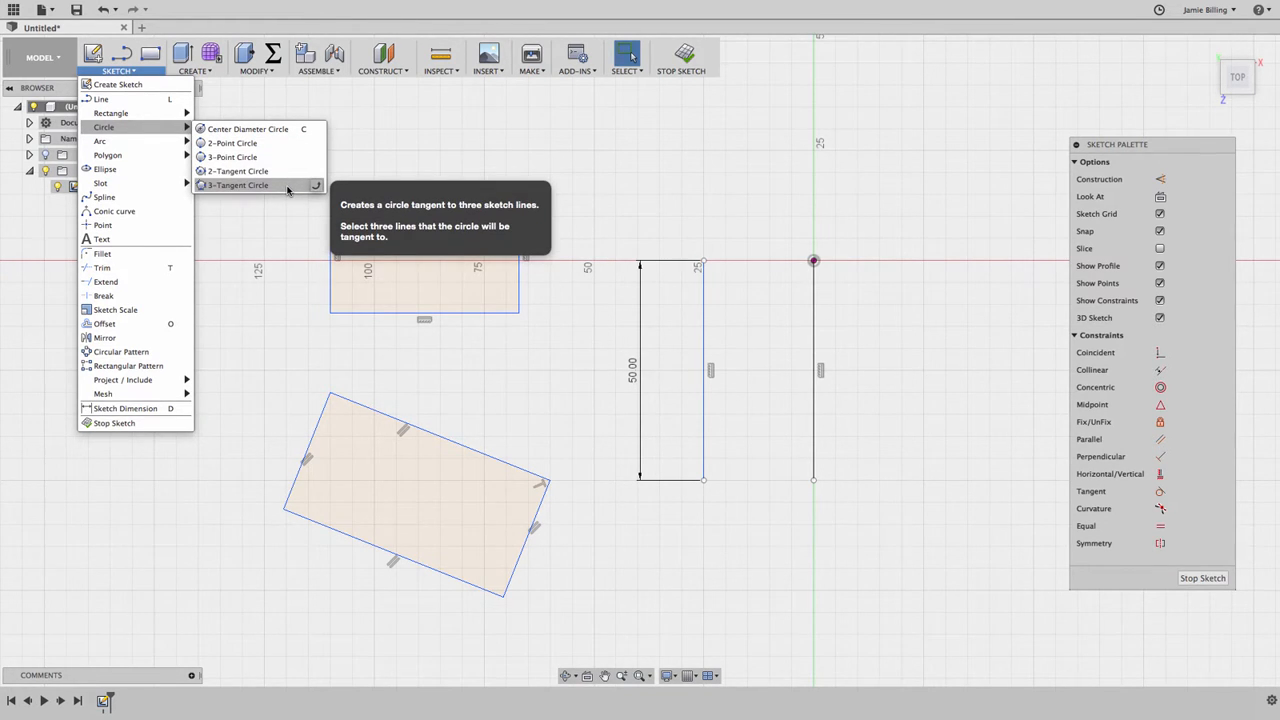
click(288, 131)
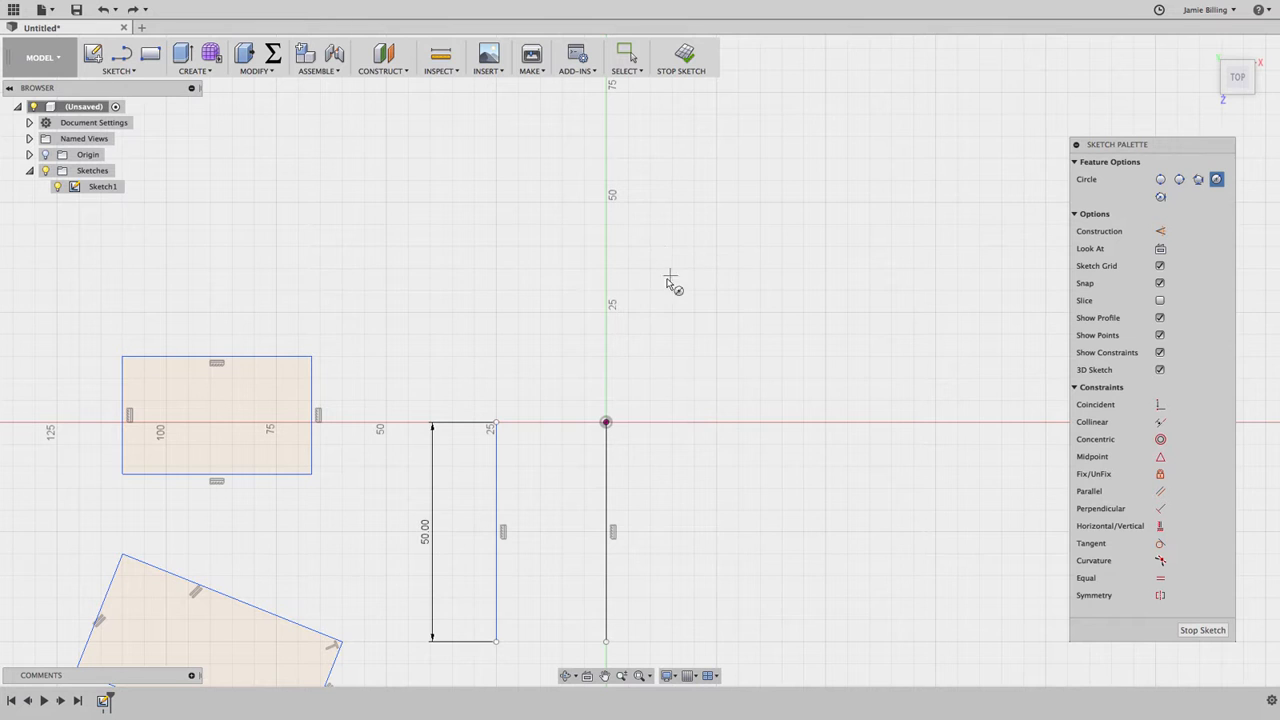
click(672, 268)
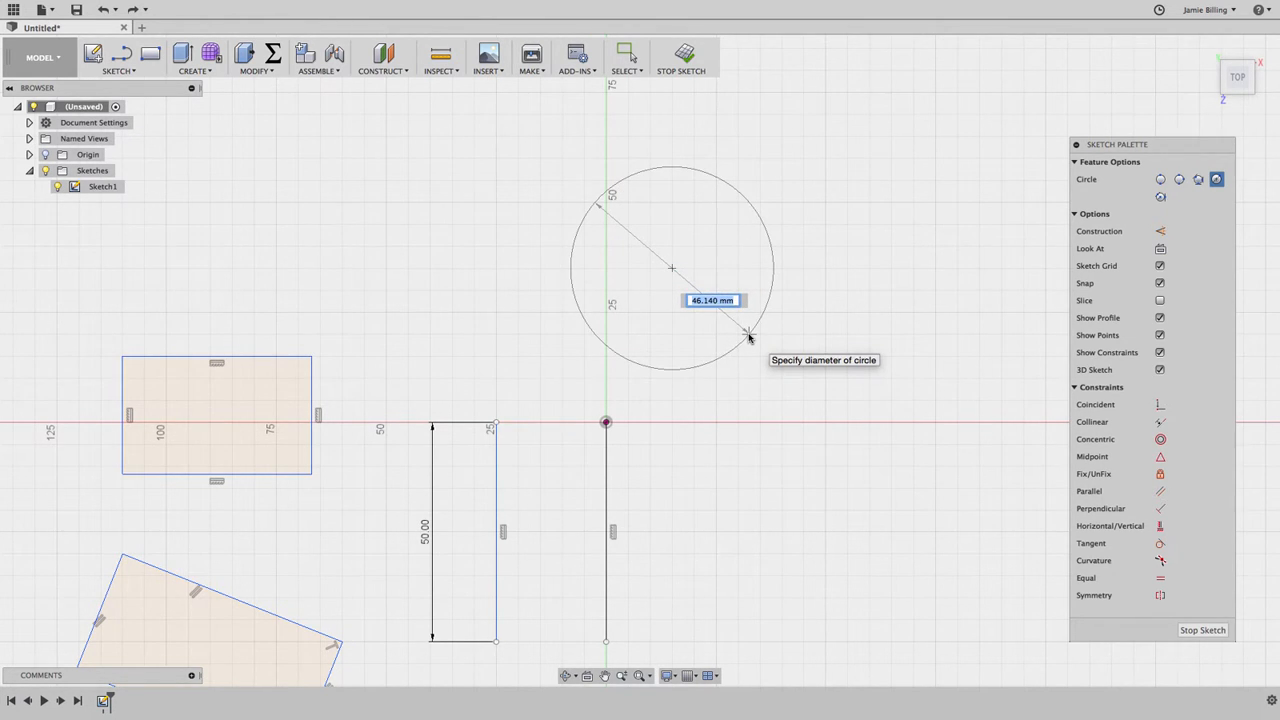
text(50)
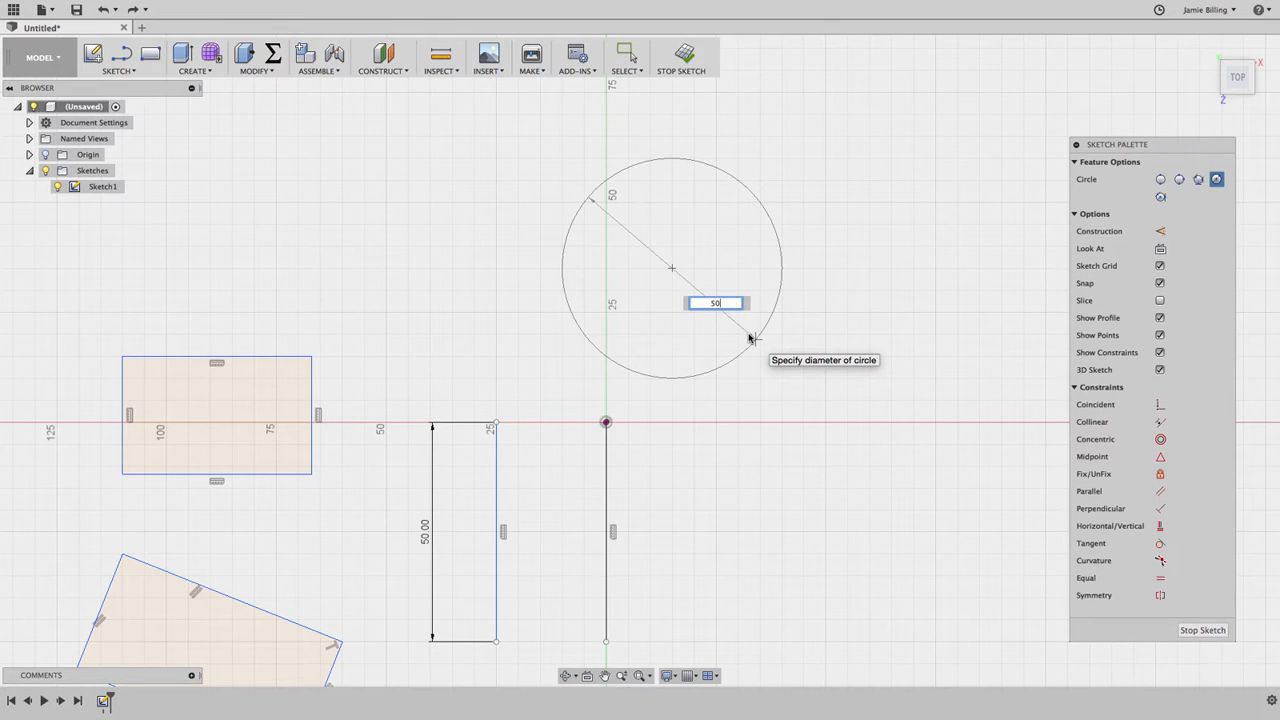
key(Return)
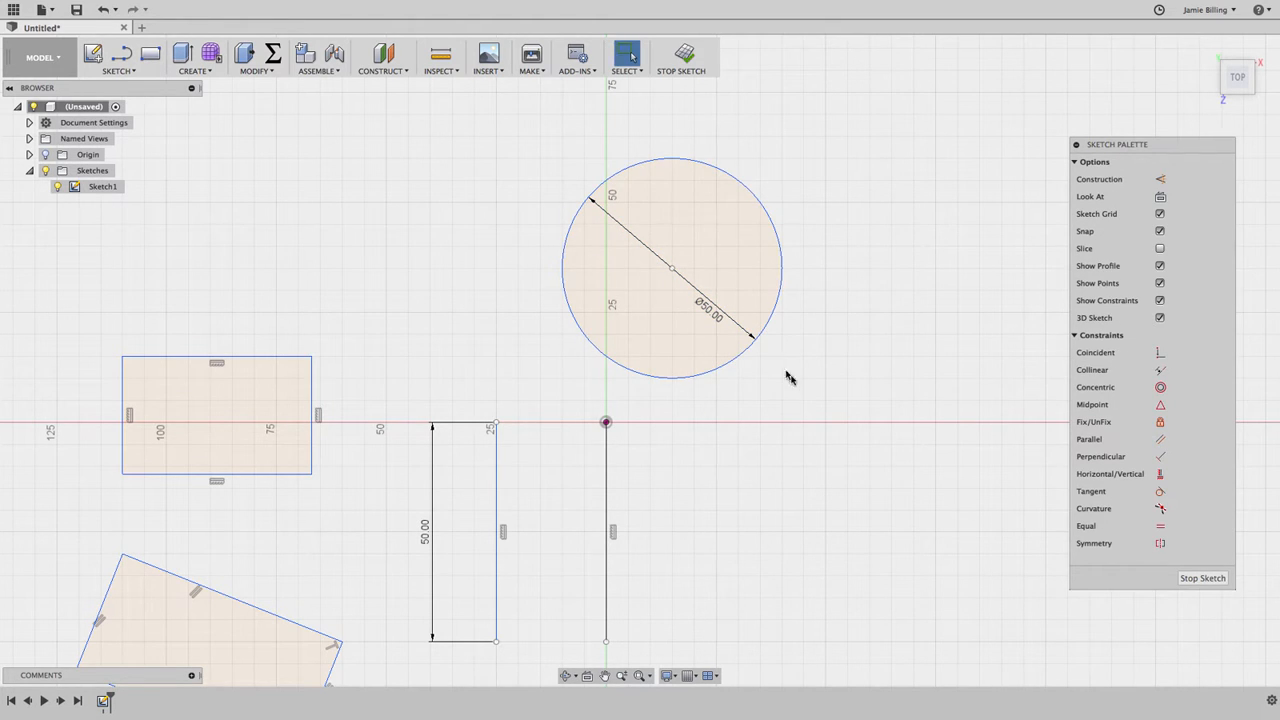
Step: Draw an upward-bulging 3-point arc spanning 35 mm horizontally, between the 2-point rectangle and the circle
click(121, 72)
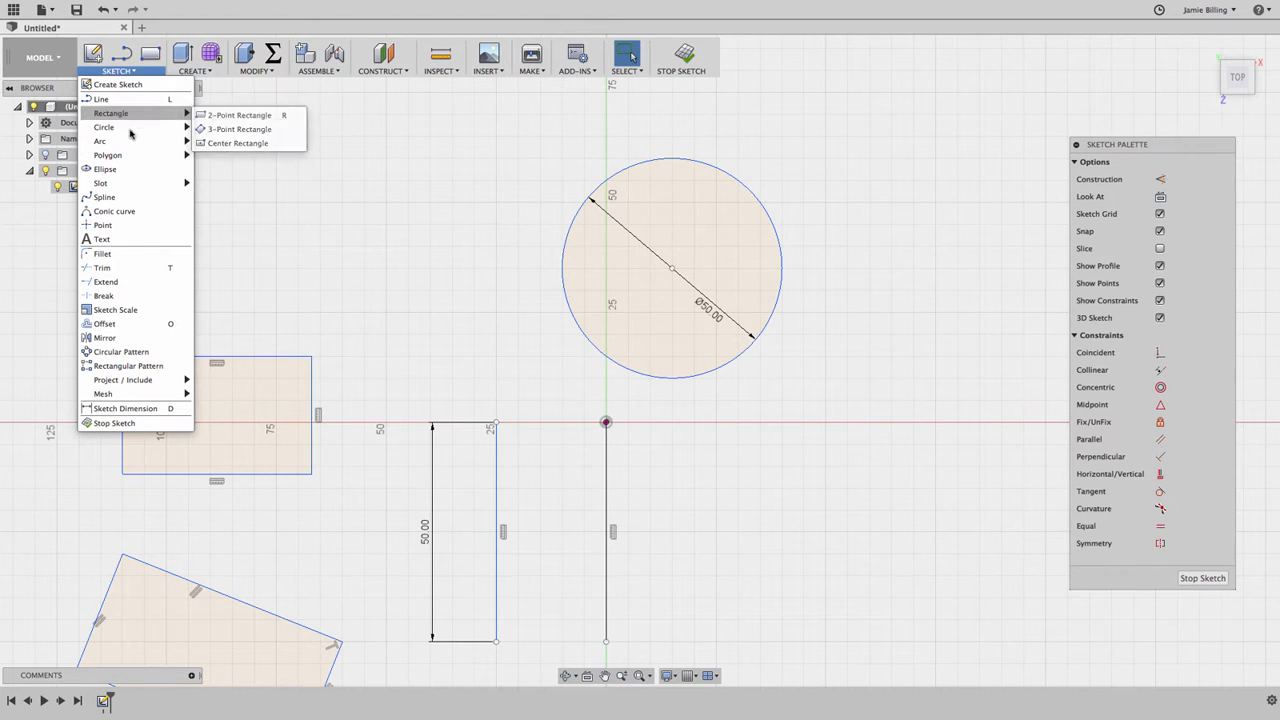
mouse_move(132, 146)
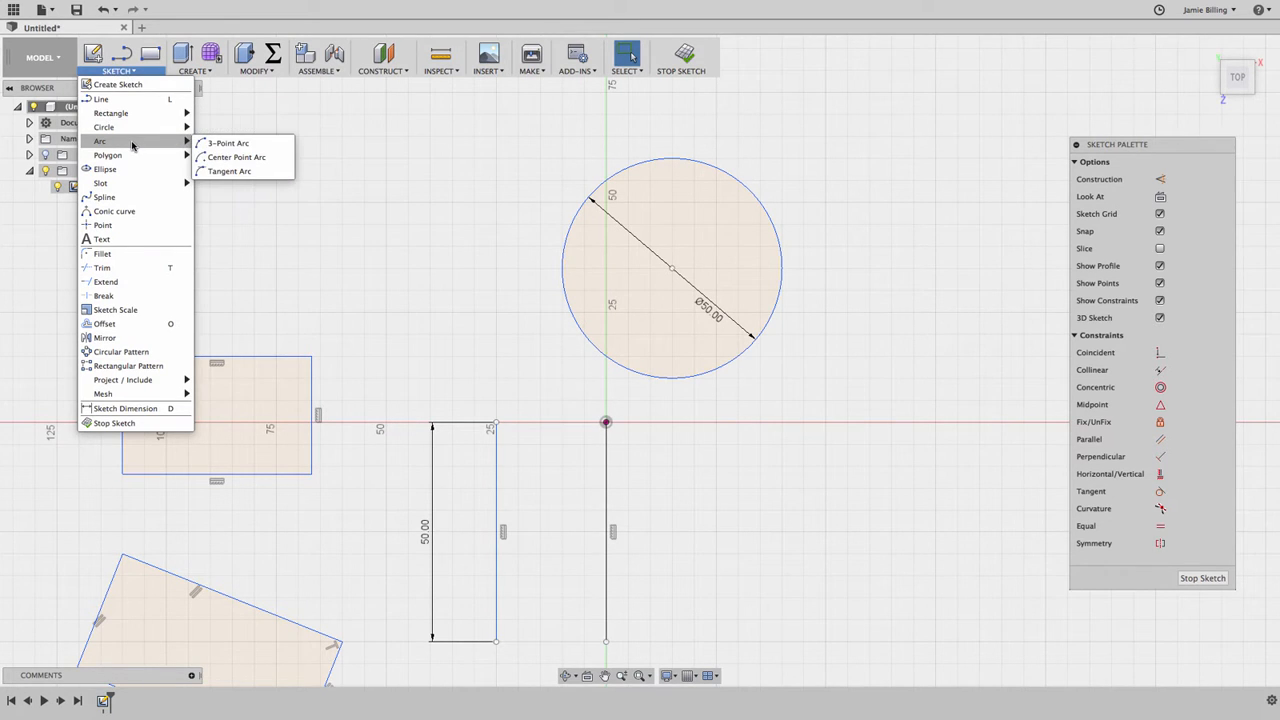
click(266, 145)
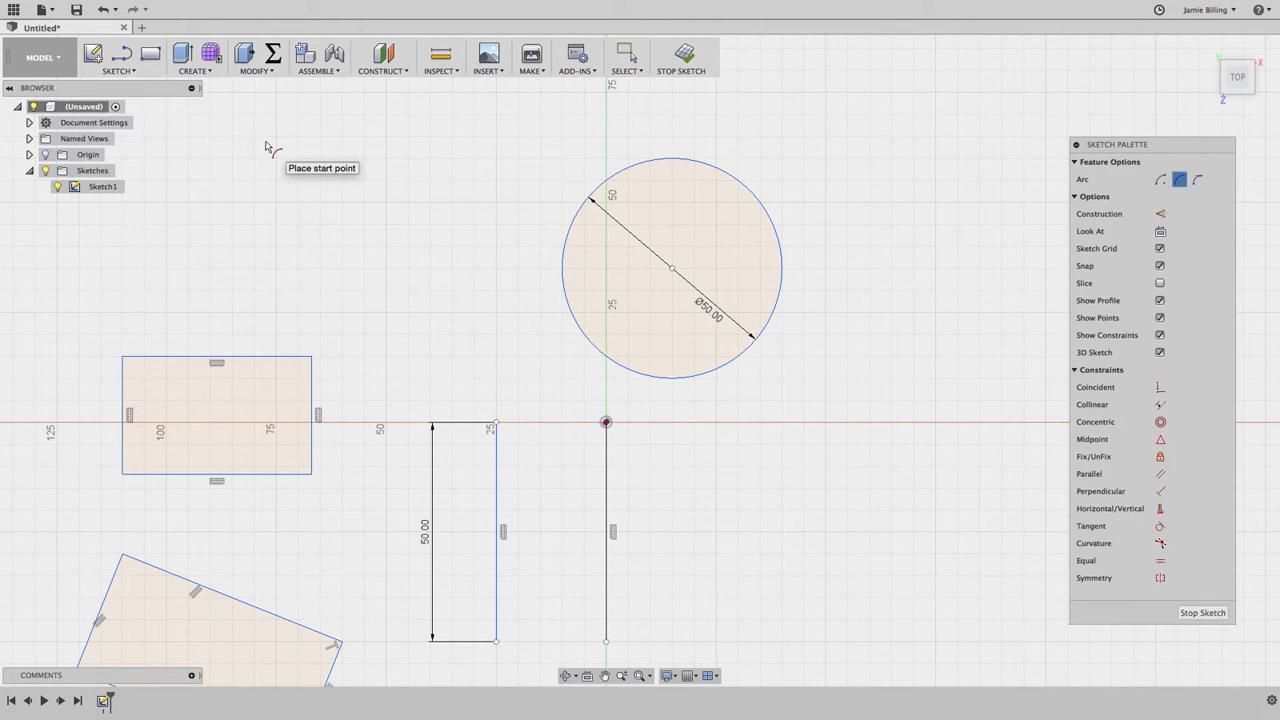
click(342, 290)
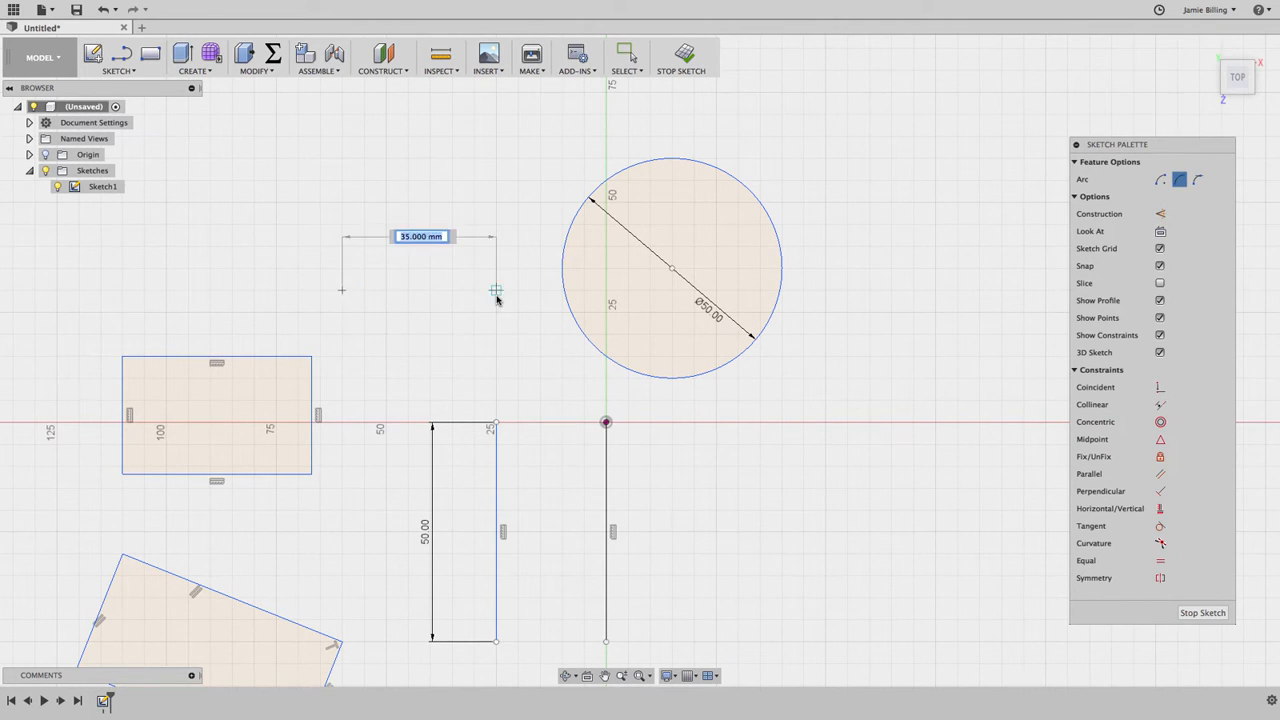
click(496, 290)
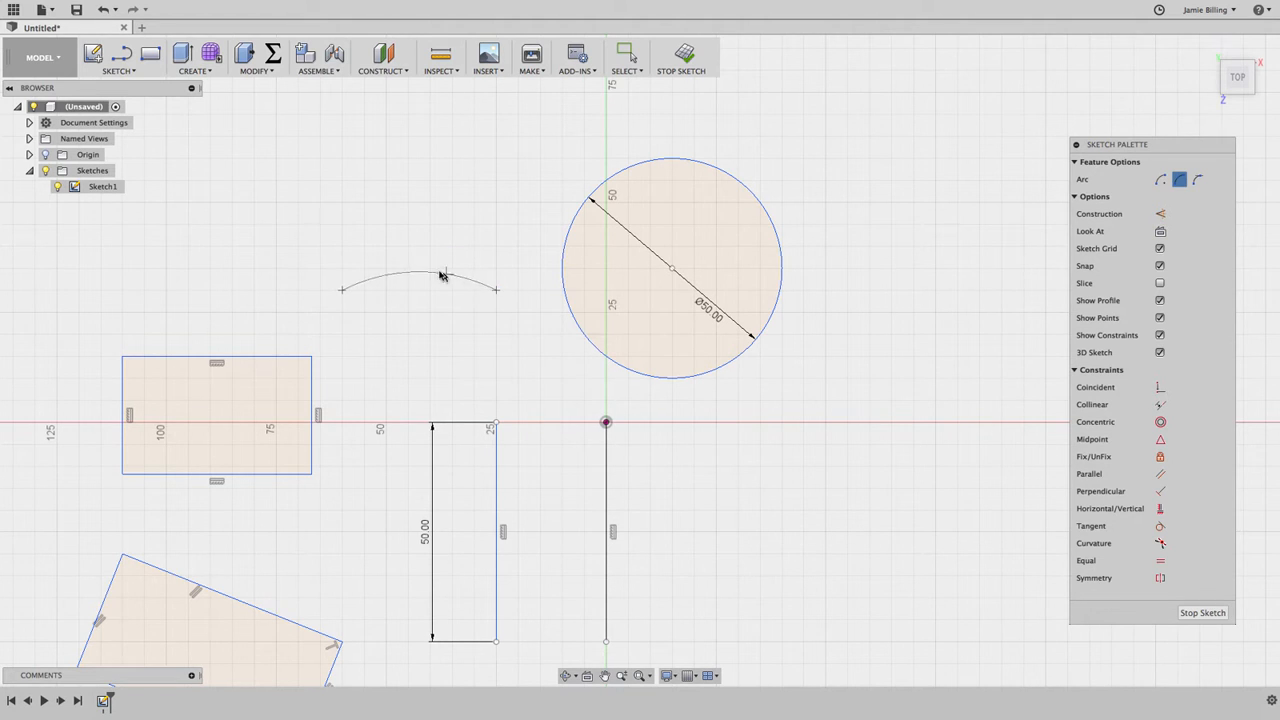
click(418, 218)
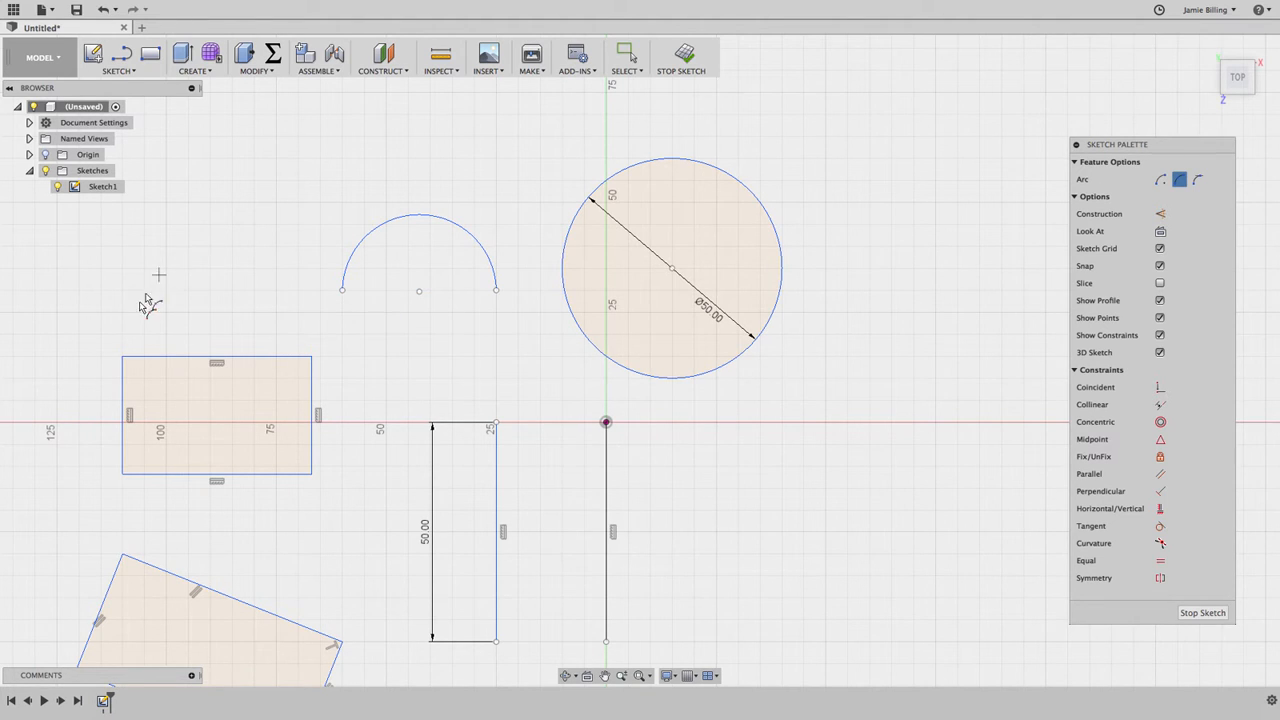
Step: Cap the 2-point rectangle with a semicircular 3-point arc joining its two upper corners
click(123, 357)
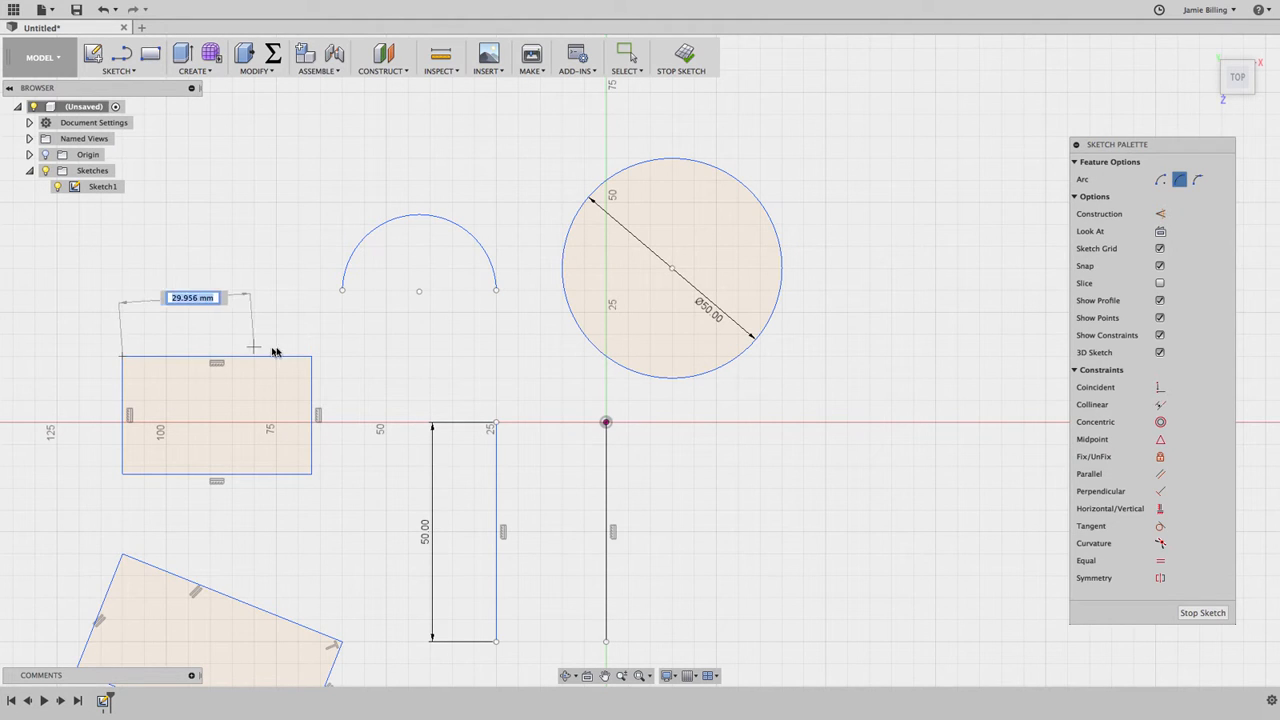
click(311, 357)
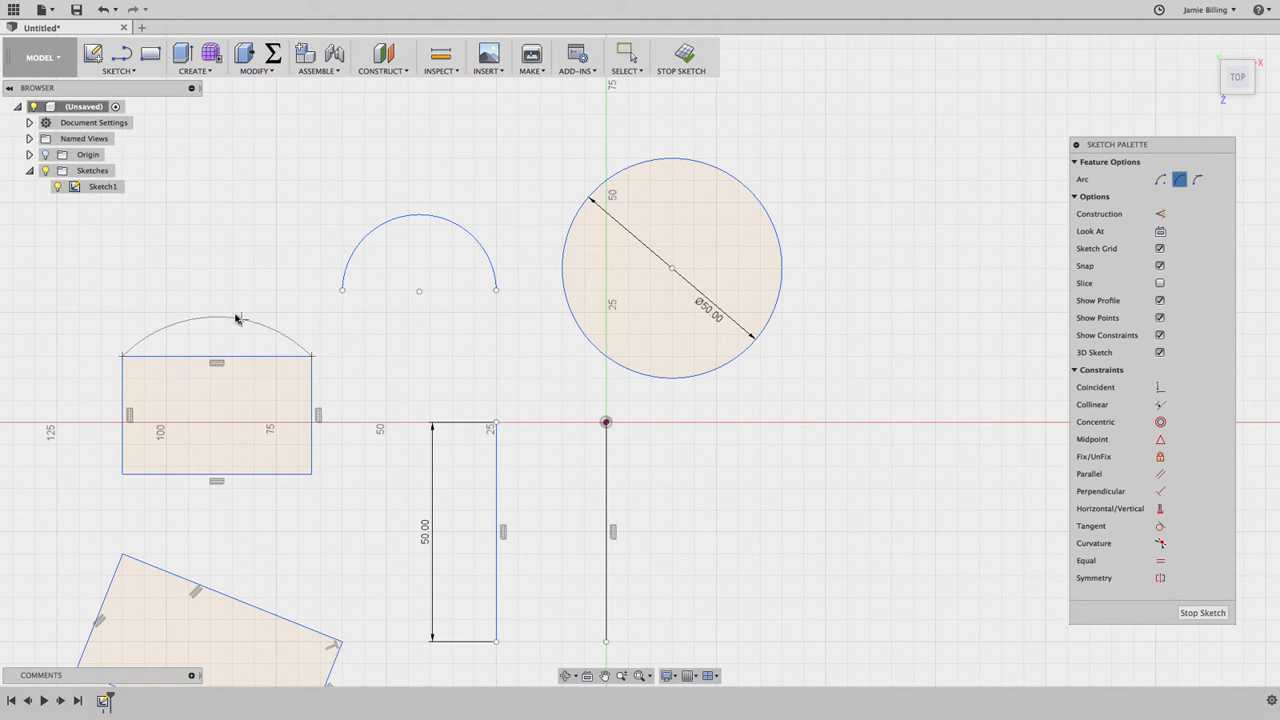
click(226, 265)
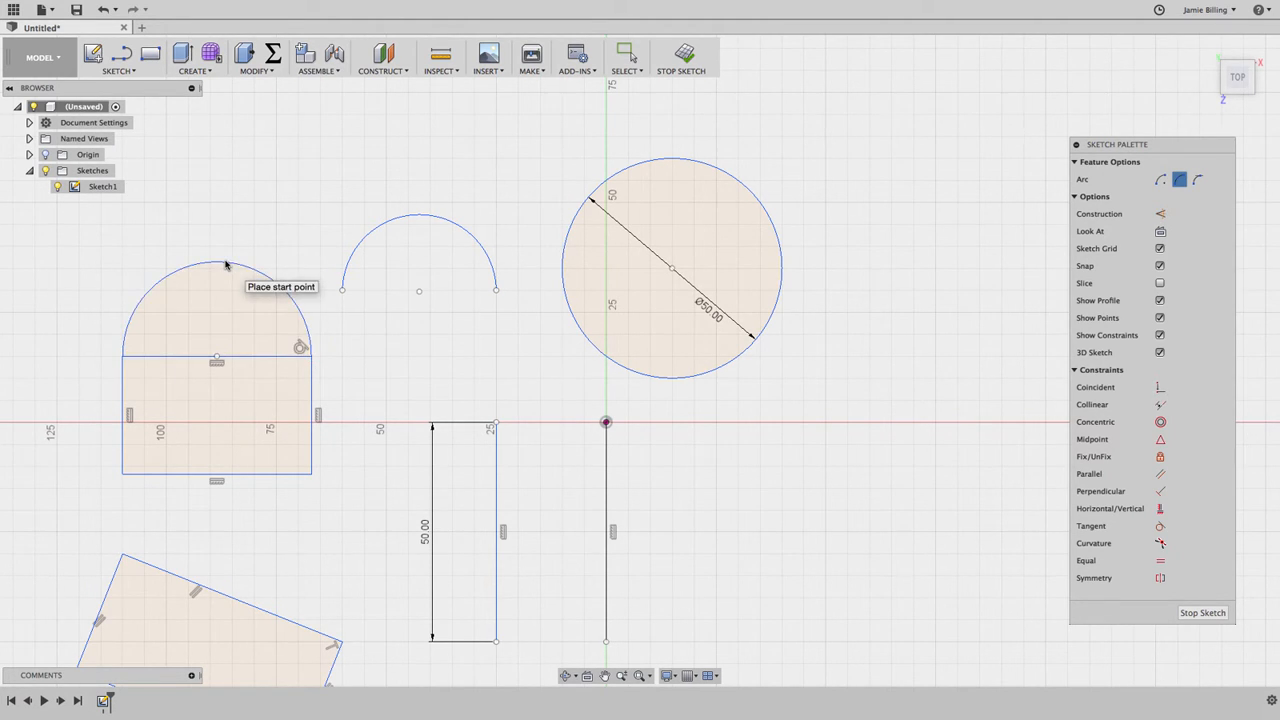
scroll(720, 463, up, 1)
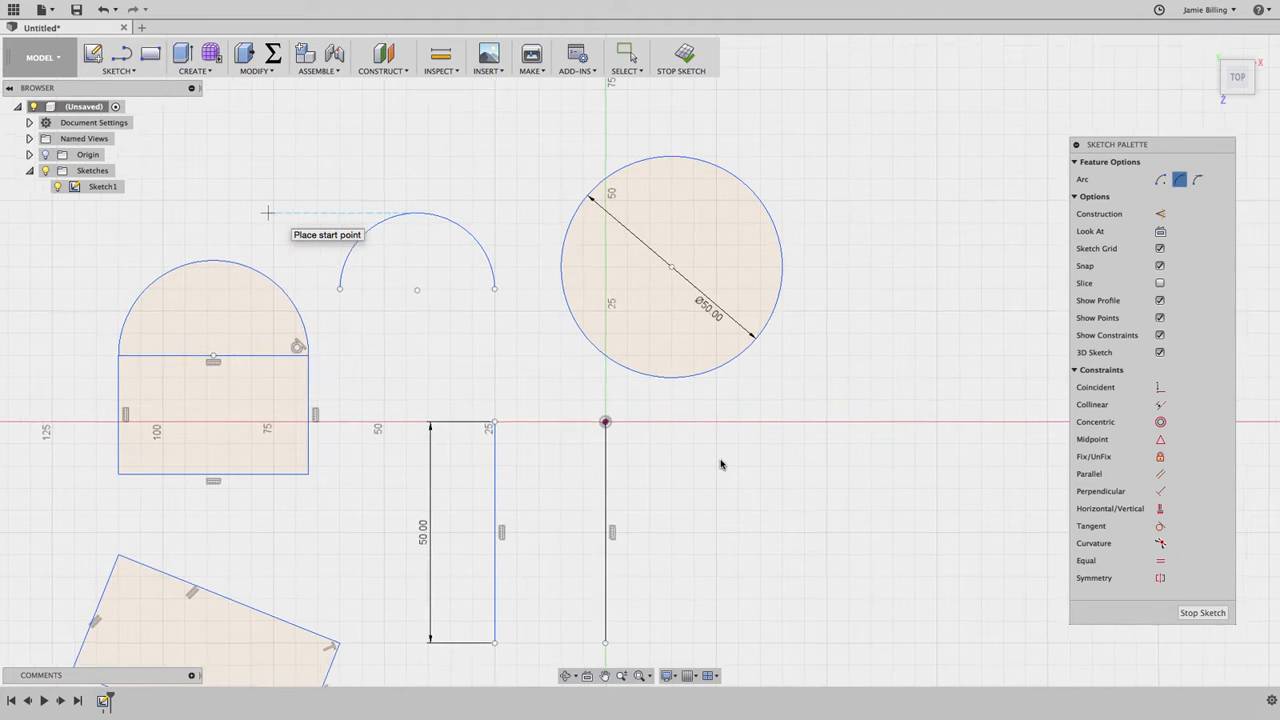
key(Escape)
Step: Start a line chain on the horizontal axis right of the circle, running about 30 mm straight down and about 28 mm left
middle_drag(744, 430, 750, 429)
scroll(750, 432, right, 5)
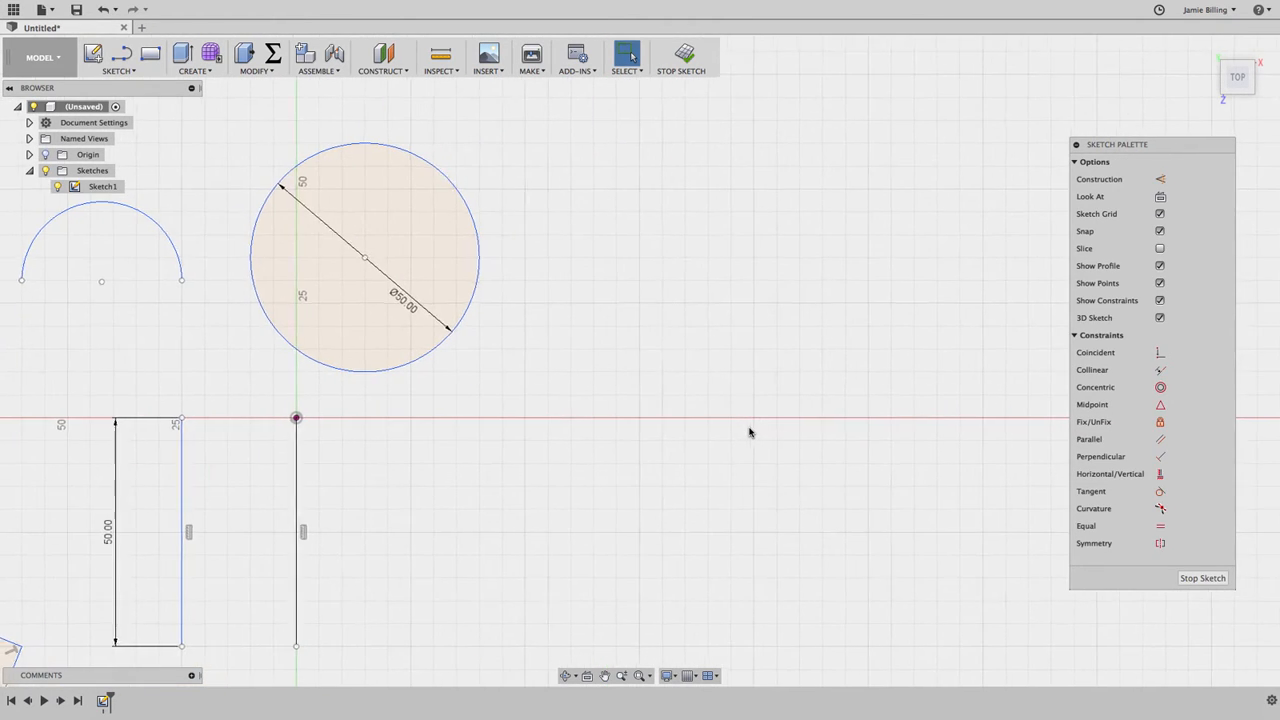
scroll(750, 432, down, 2)
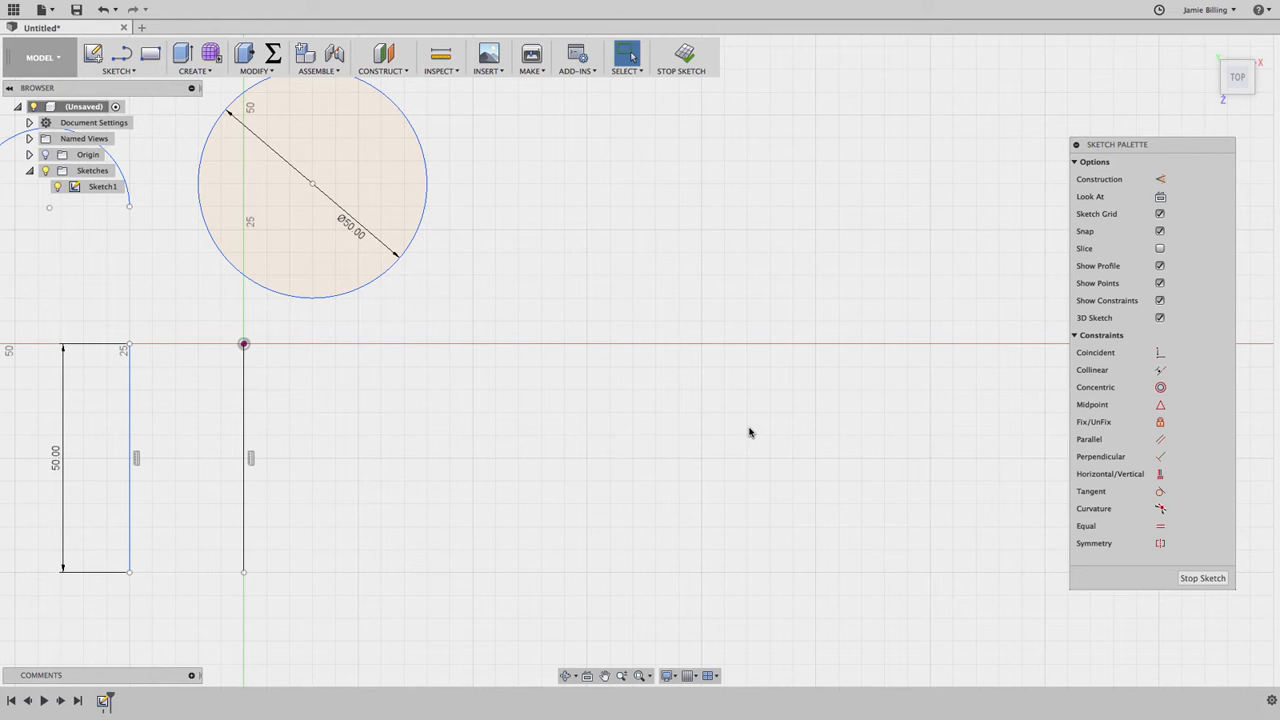
key(l)
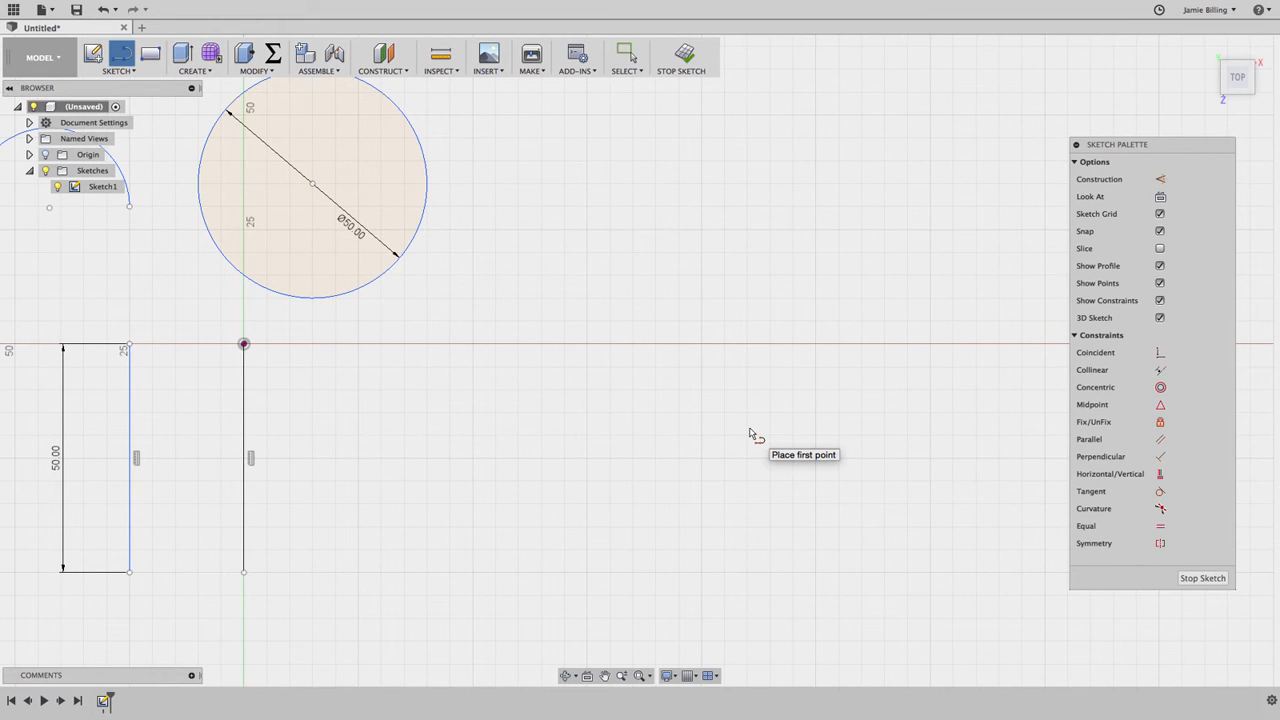
click(642, 345)
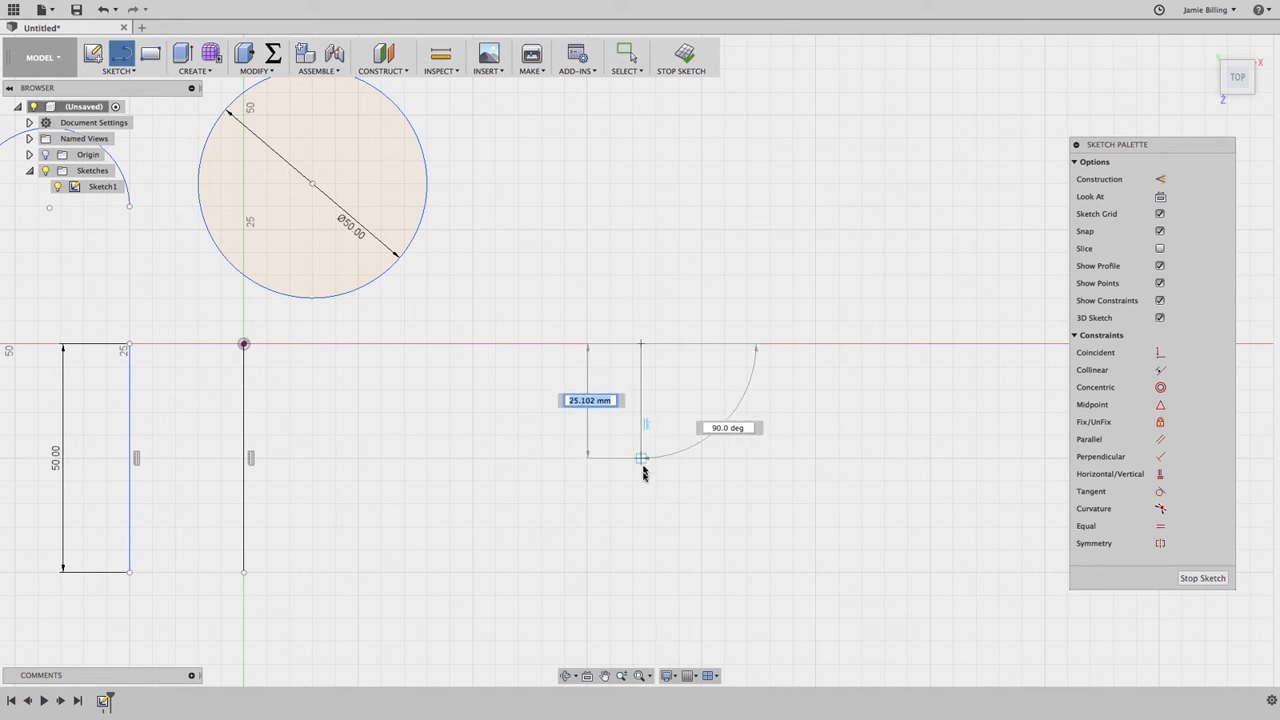
click(641, 481)
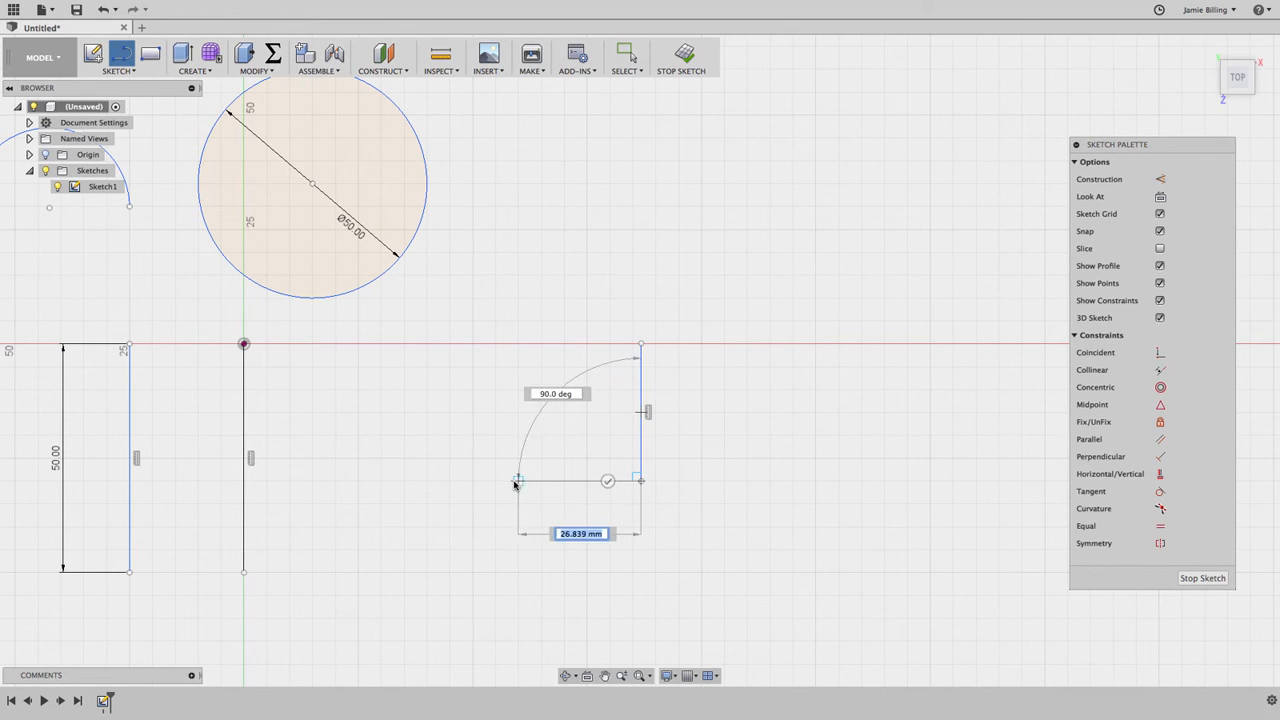
click(512, 481)
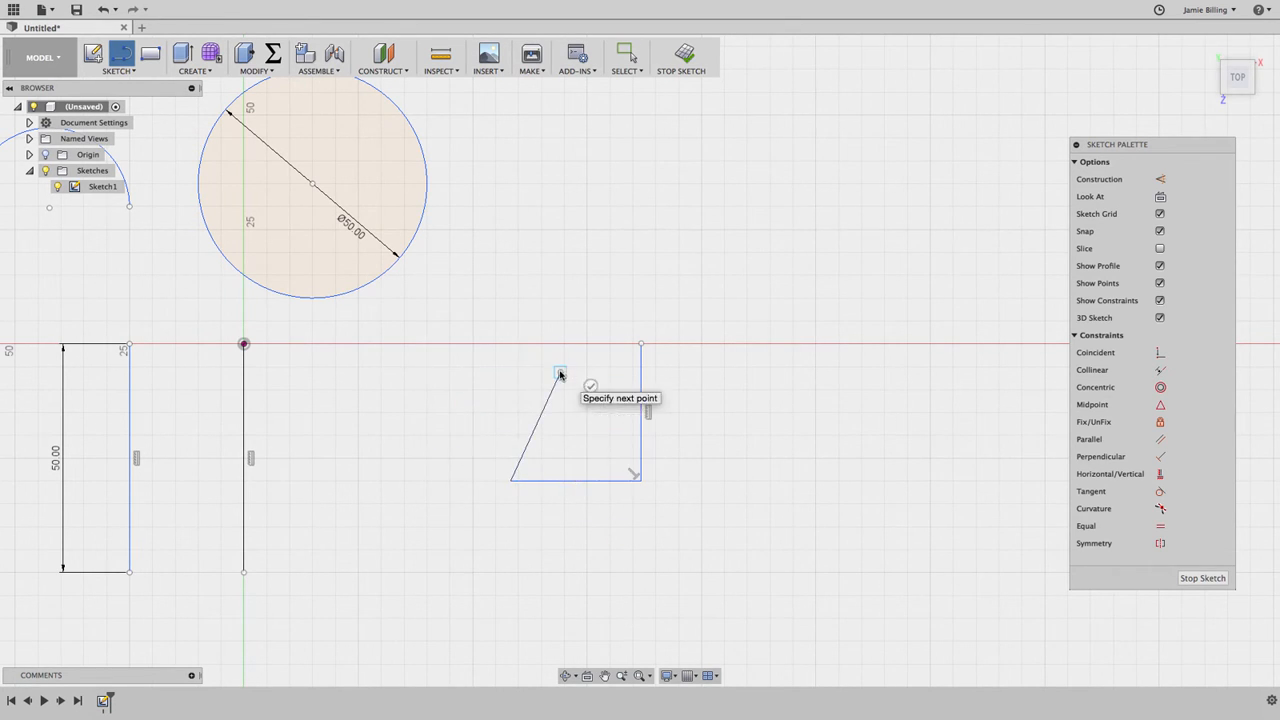
Step: Continue the chain with a tangent arc, a slanted line and a vertical line about 23 mm long, closing it with a tangent arc at the lower-right corner
drag(560, 373, 472, 321)
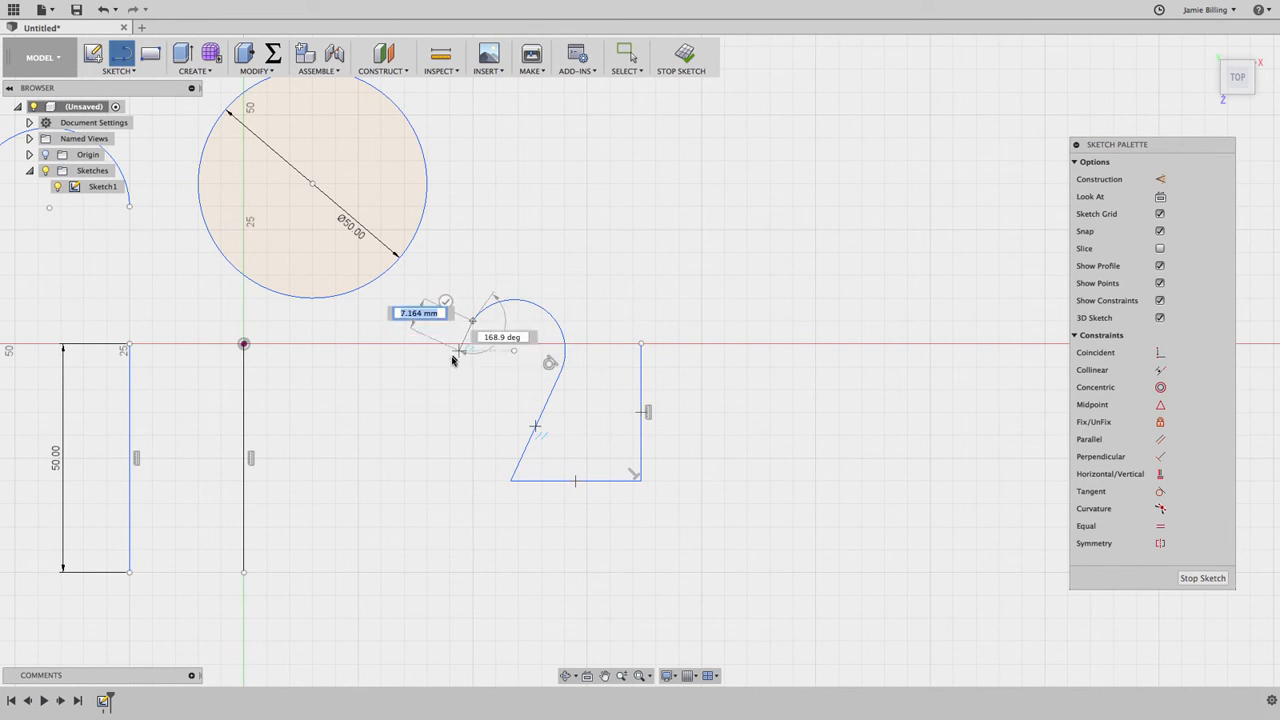
click(418, 437)
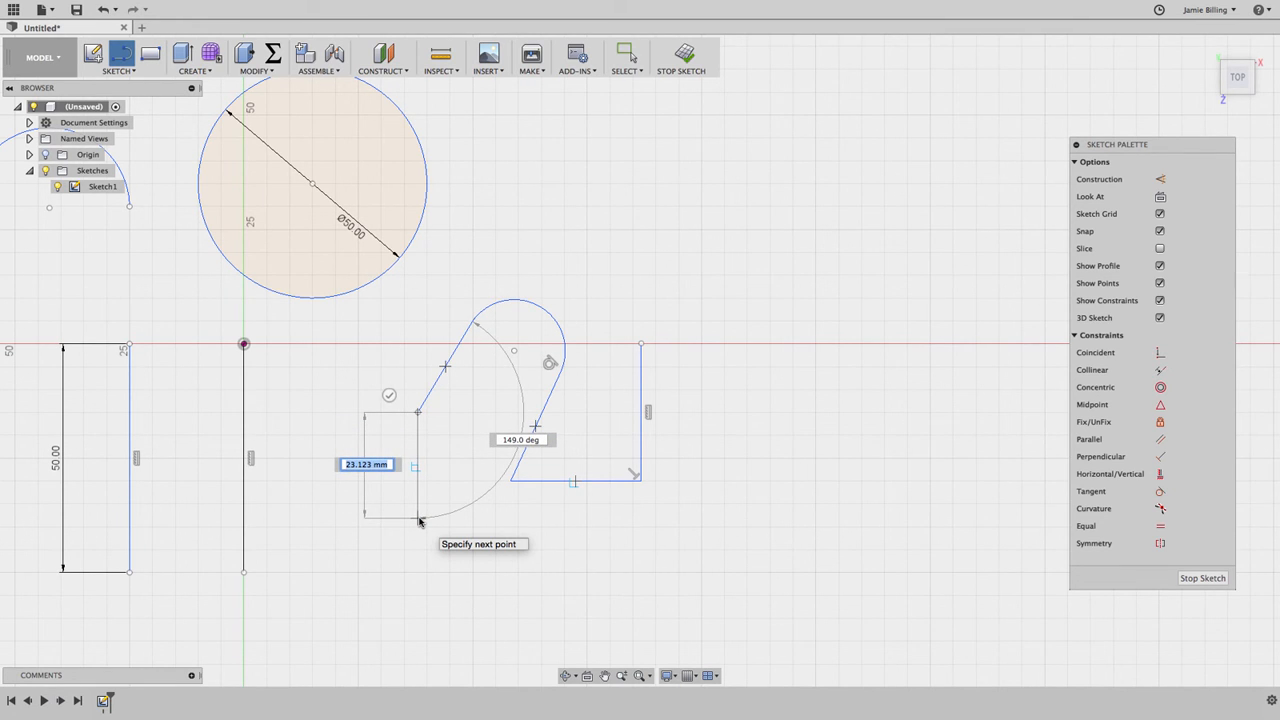
click(419, 519)
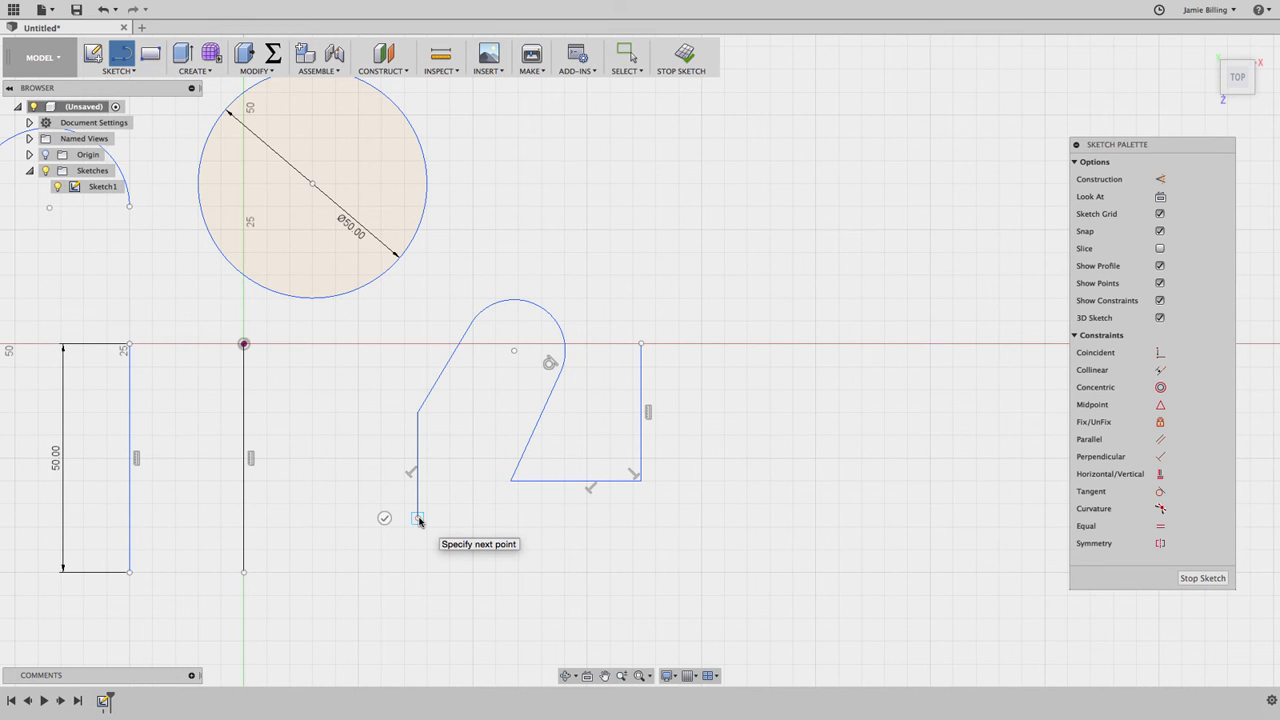
mouse_move(419, 519)
mouse_down()
mouse_move(483, 554)
mouse_move(583, 519)
mouse_move(646, 440)
mouse_move(641, 481)
mouse_up()
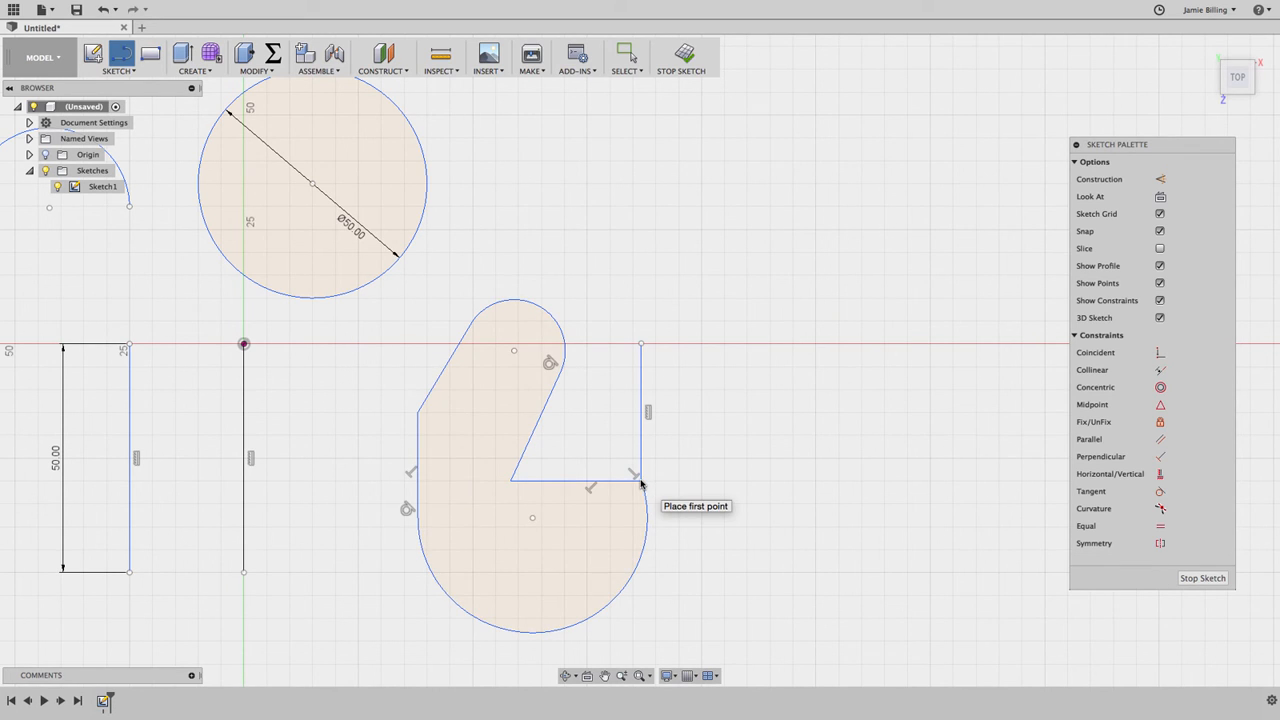
Step: Draw a separate short slanted line up to the horizontal axis, right of the line-and-arc chain, and finish the sketch
click(756, 411)
click(727, 343)
key(Escape)
scroll(670, 374, down, 4)
middle_drag(670, 374, 863, 342)
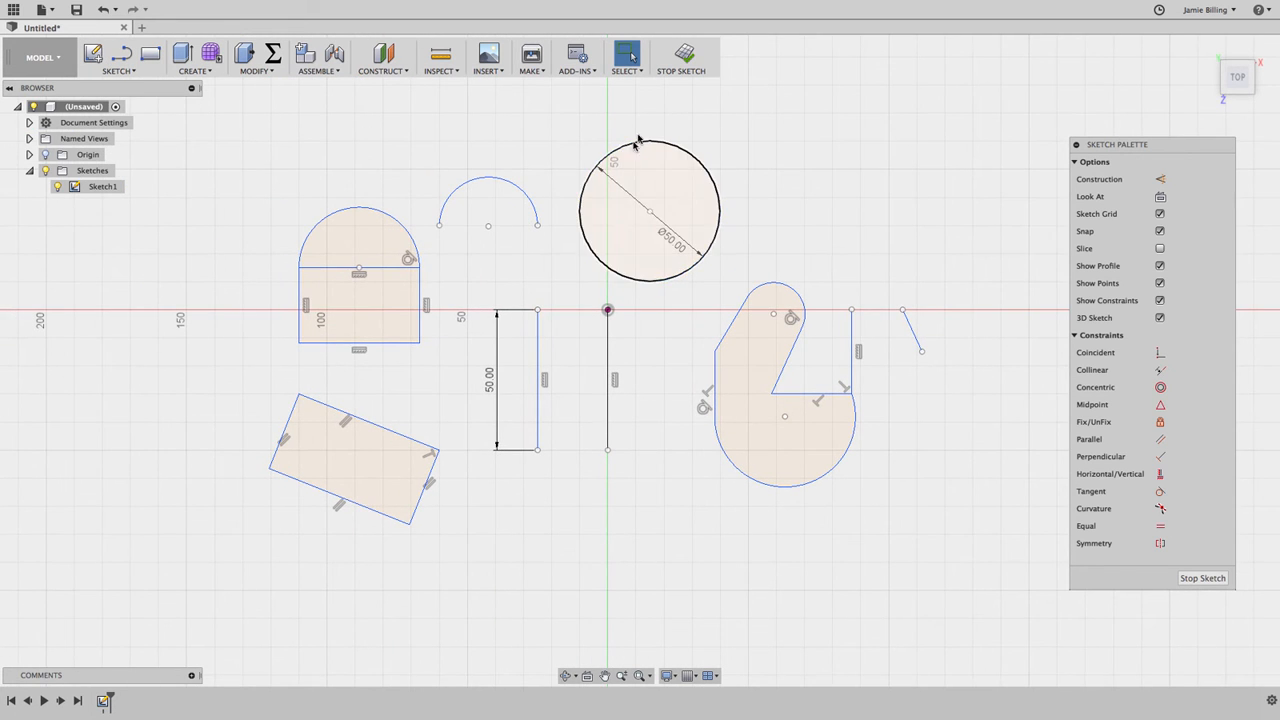
click(686, 55)
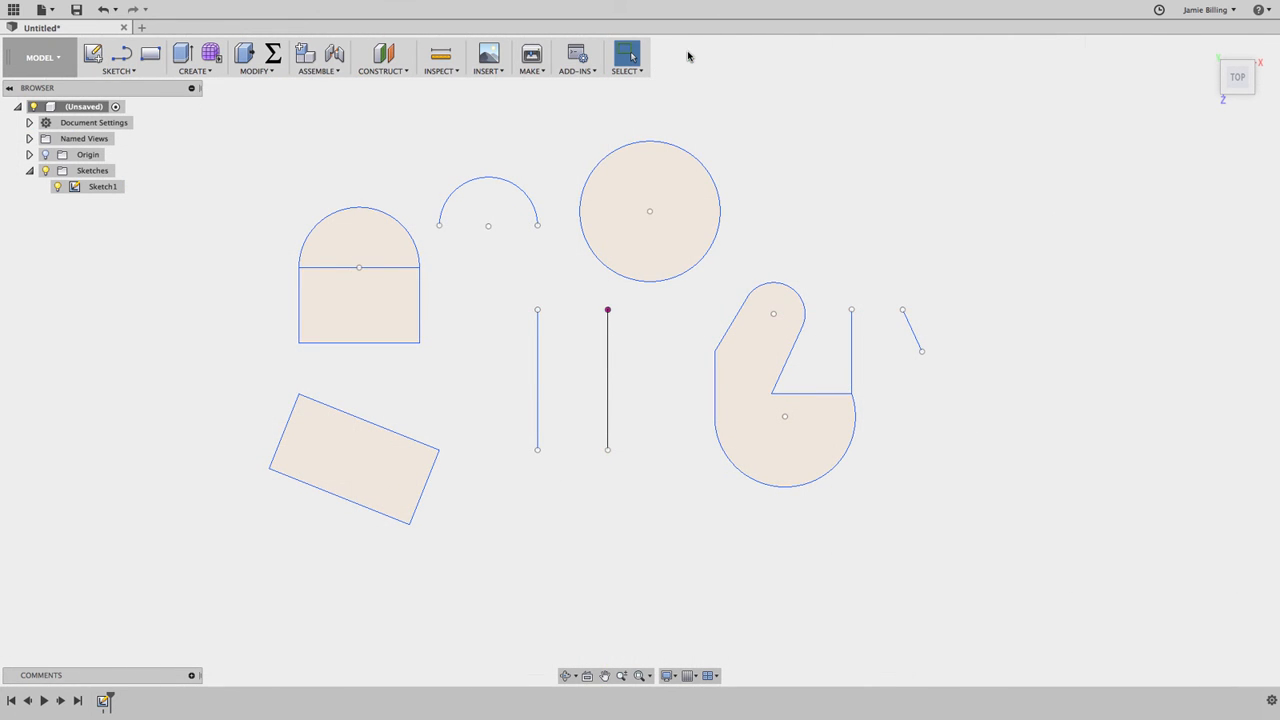
Step: Save the design as Simple_2d_Sketching in the UPDATE folder of the Introduction to 3D Modeling project
click(76, 9)
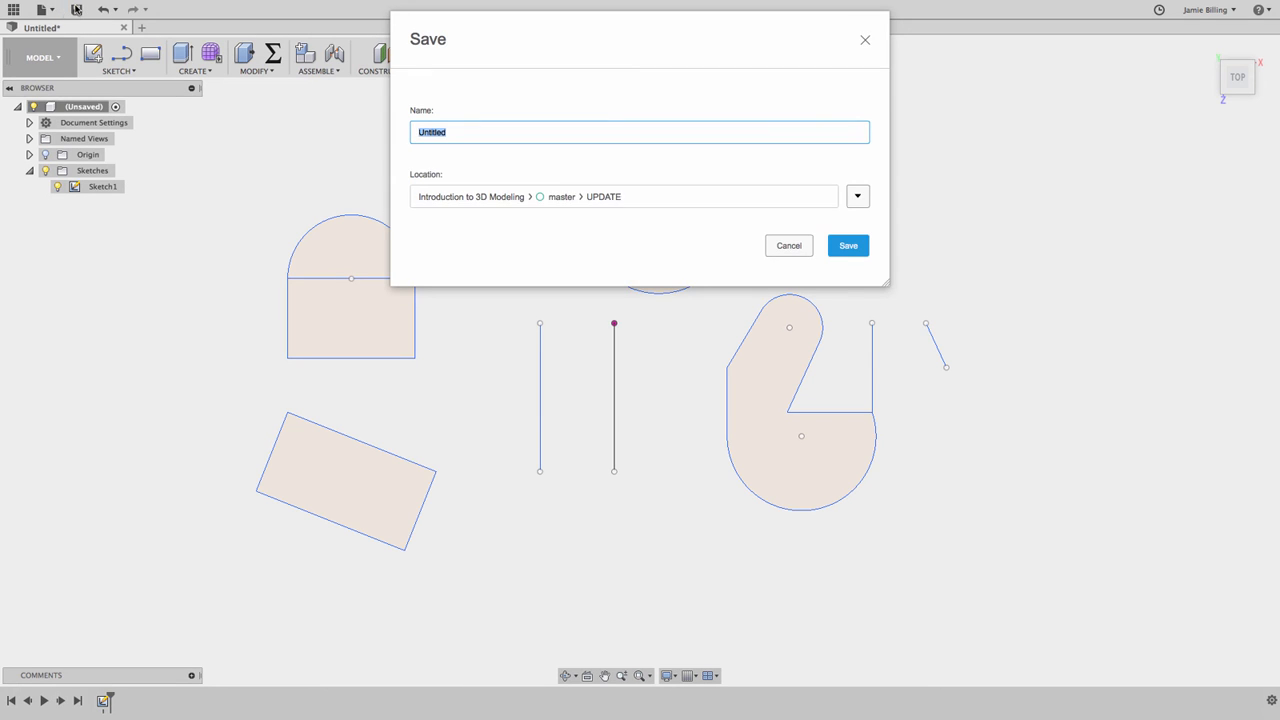
text(Simple_2d_Sketching)
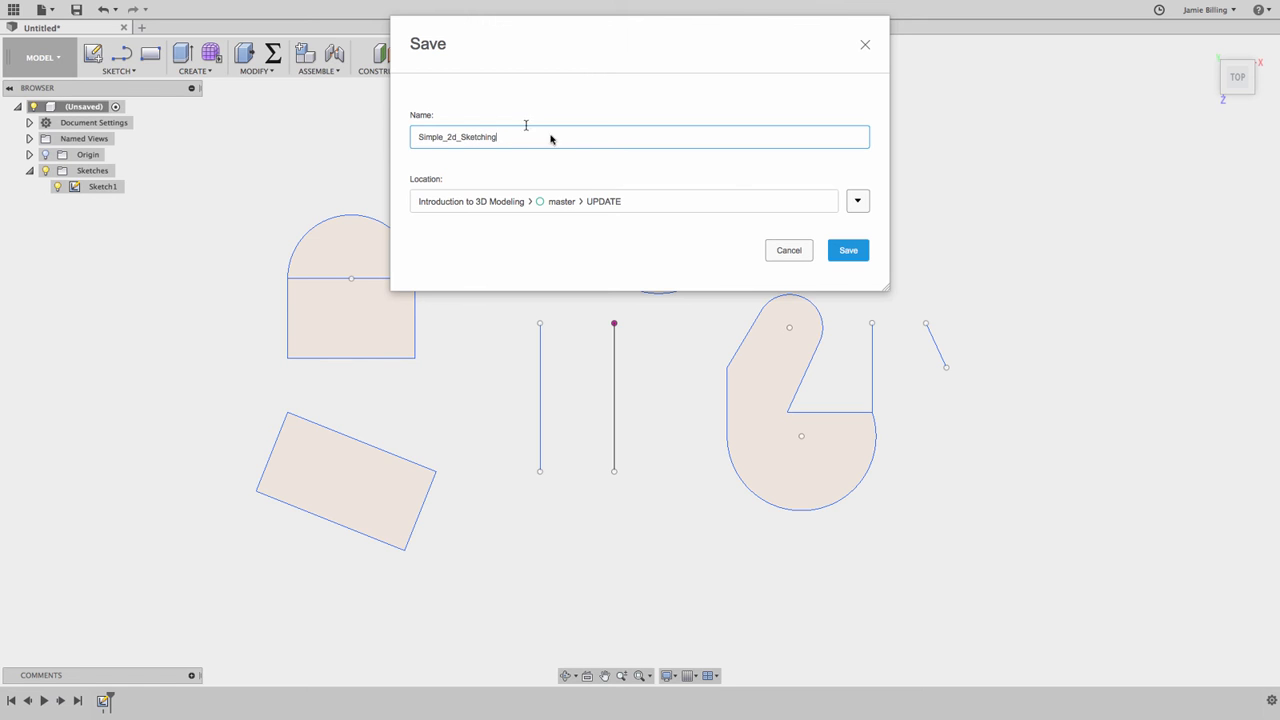
click(849, 251)
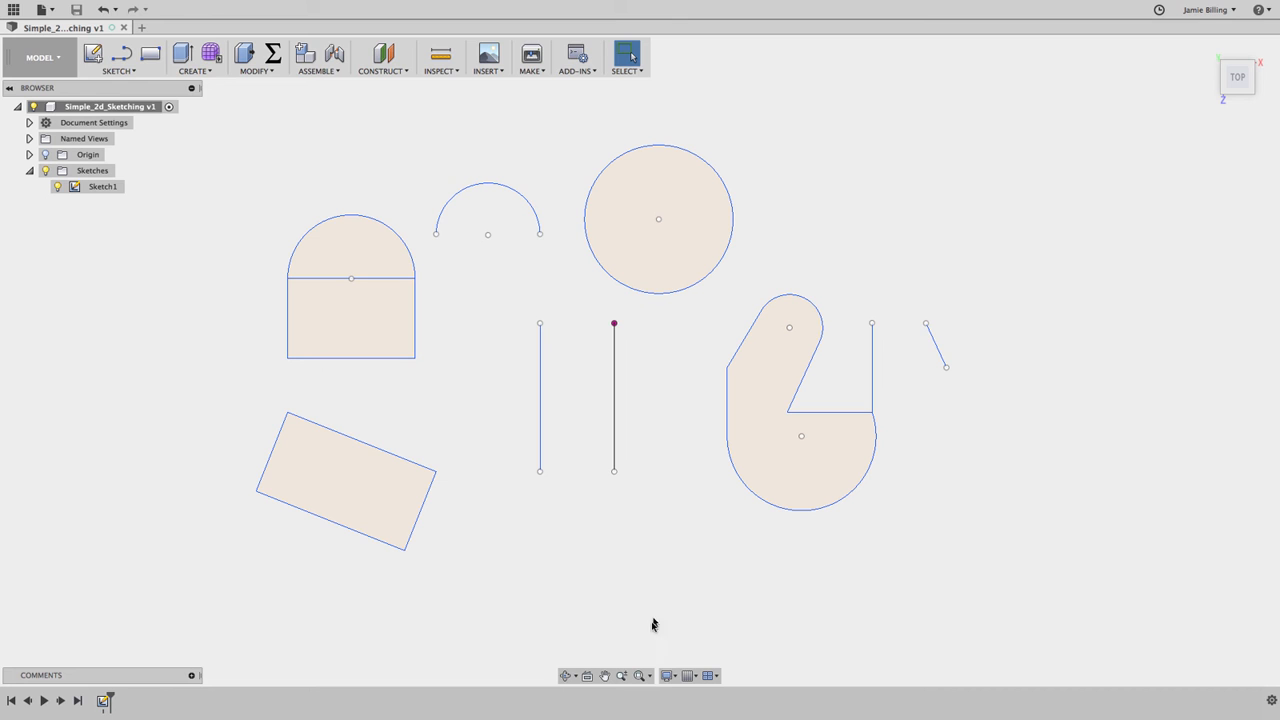
click(642, 676)
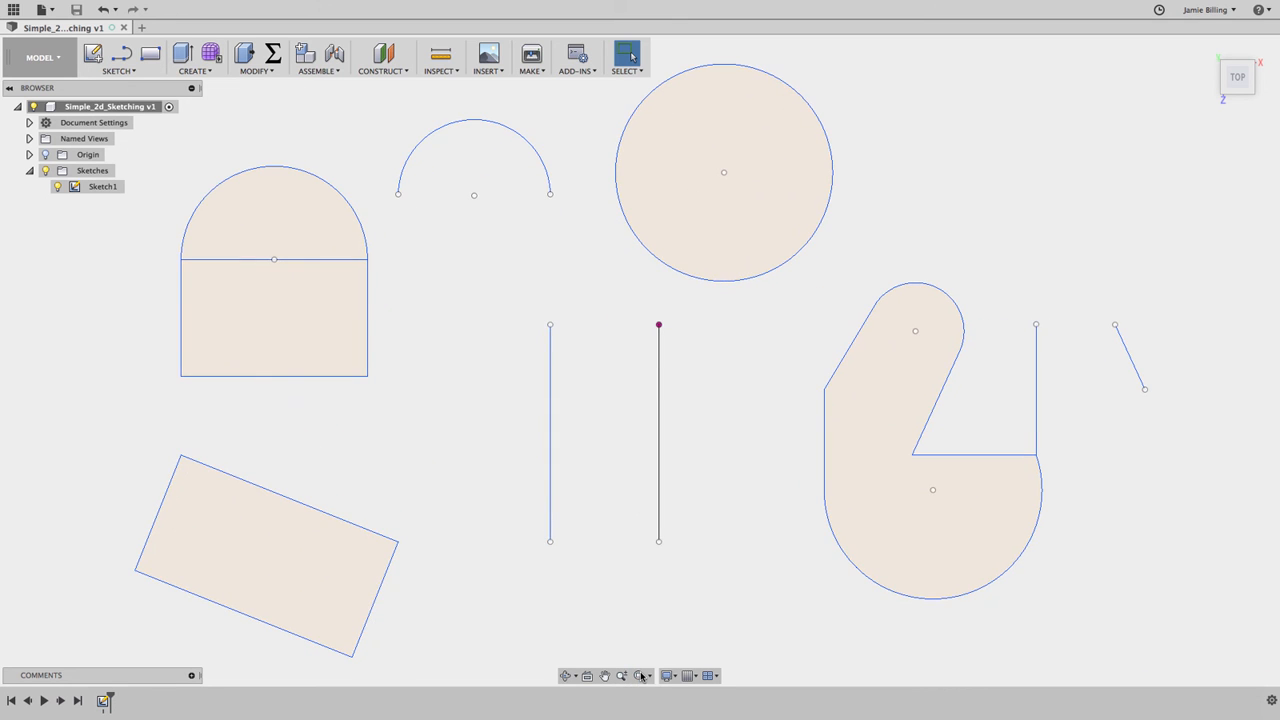